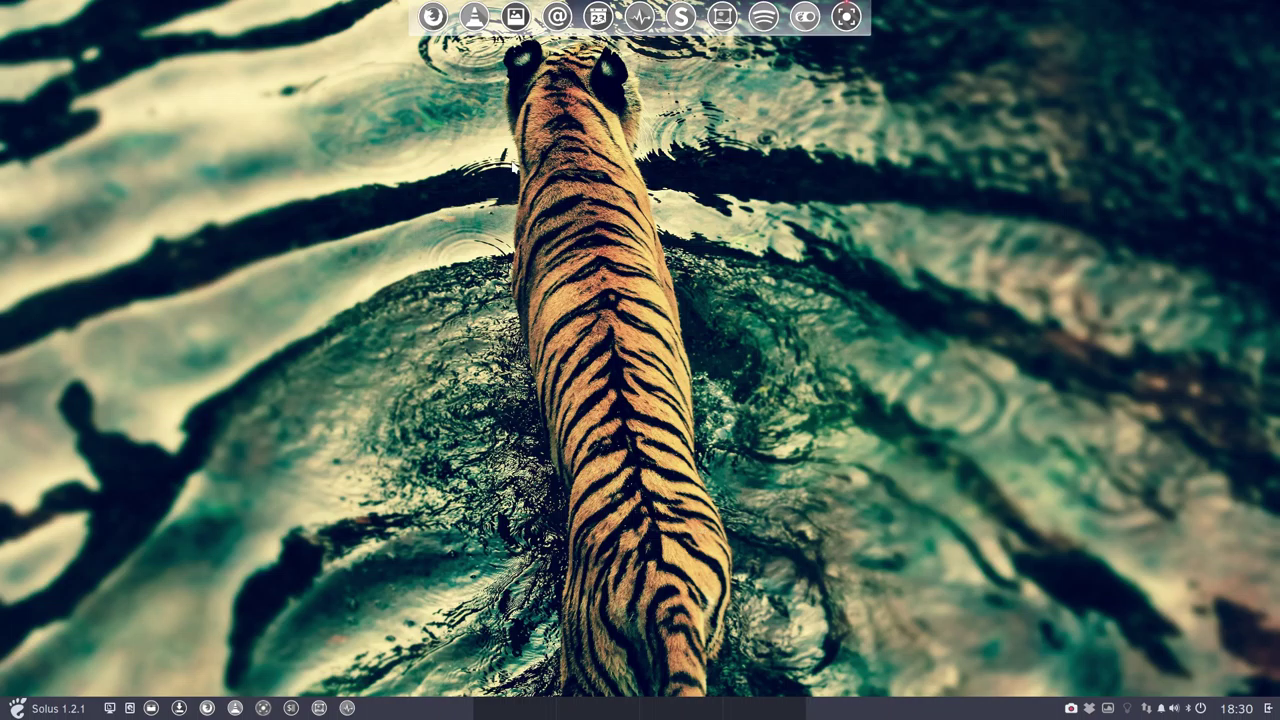
Step: Run screenfetch in a new terminal to show system details, then close it
key("ctrl+alt+t")
type("sc")
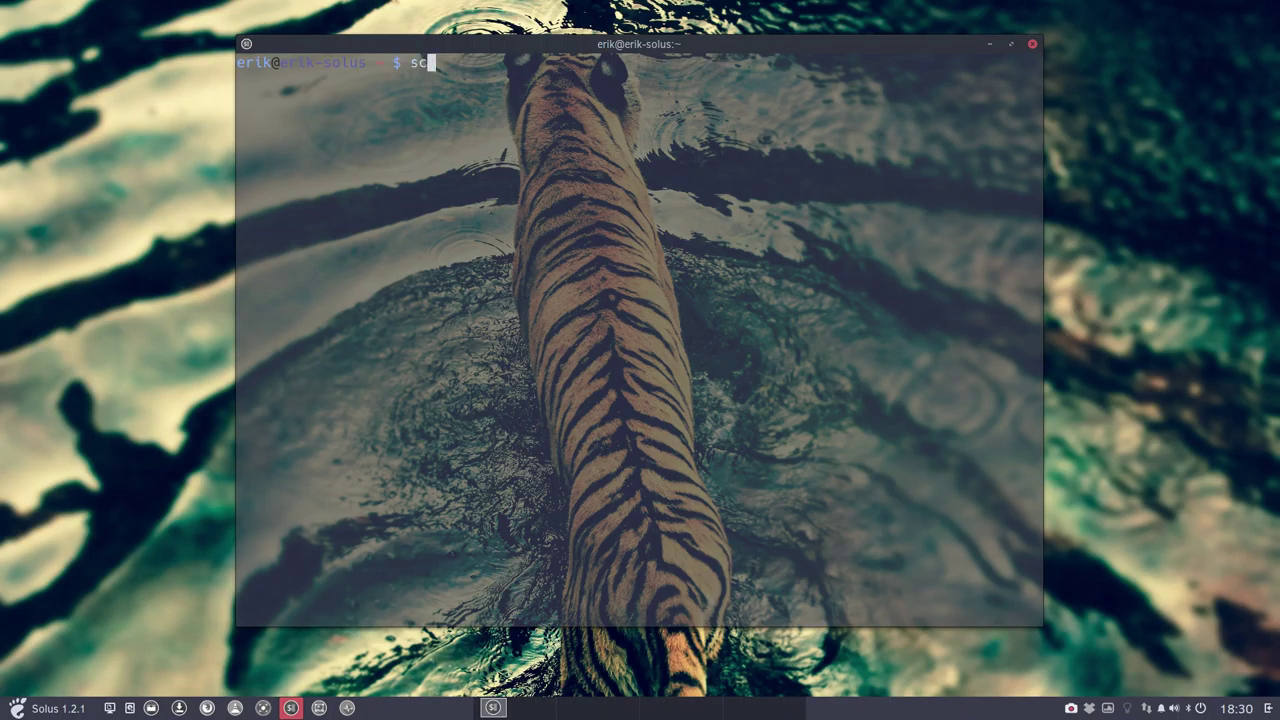
type("reenfet")
type("ch")
key("Return")
left_click_drag(795, 45, 982, 40)
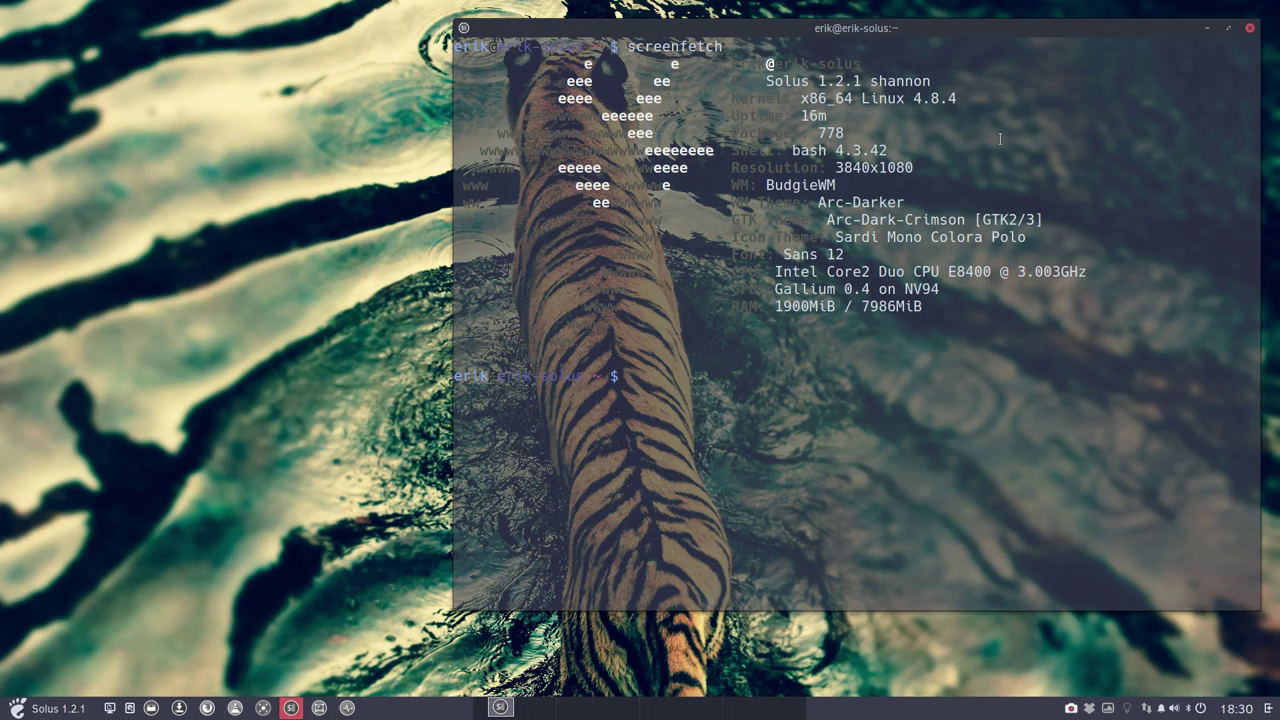
left_click(1251, 28)
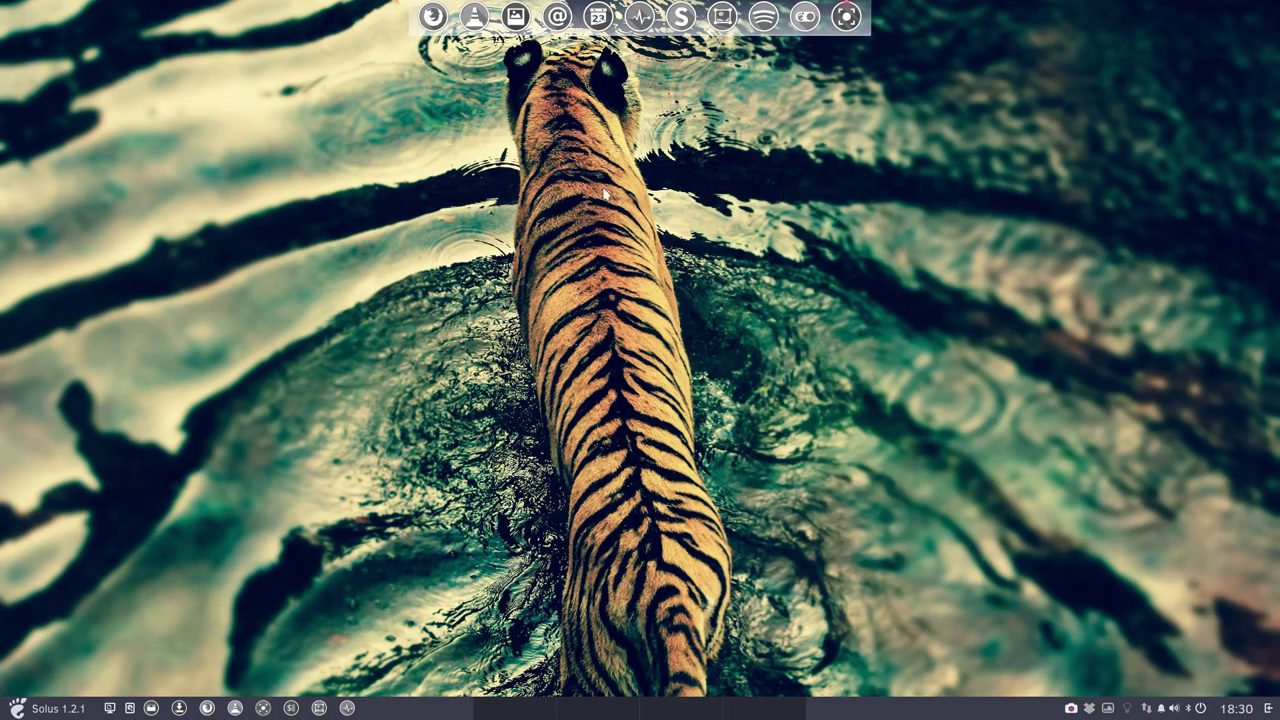
Step: Open Files in an enlarged window and browse into .icons/Sardi
left_click(153, 707)
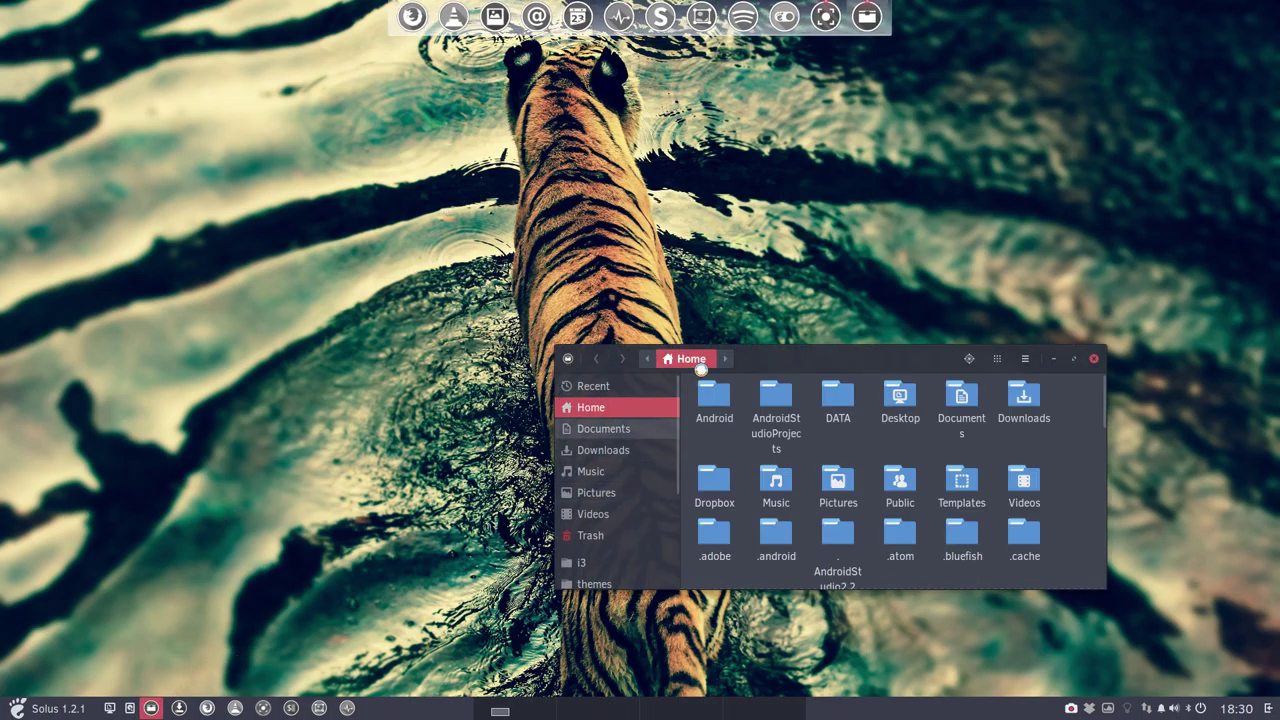
left_click_drag(783, 352, 482, 108)
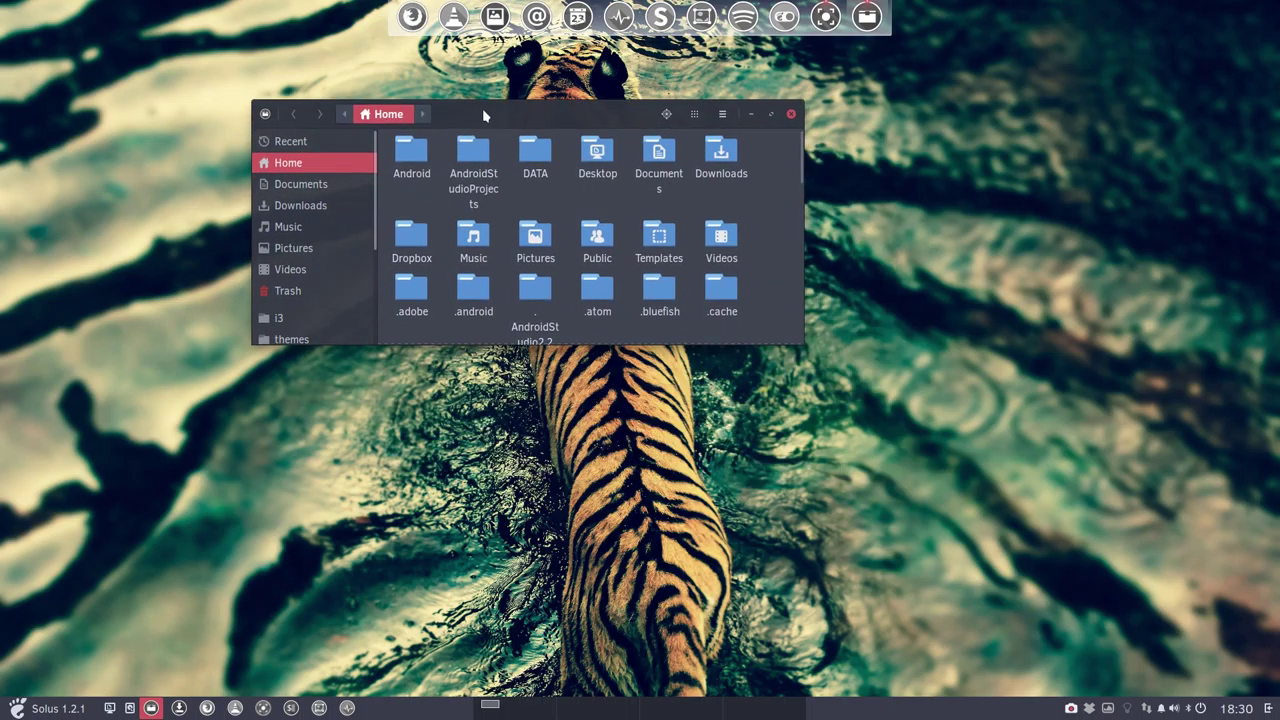
left_click(801, 339)
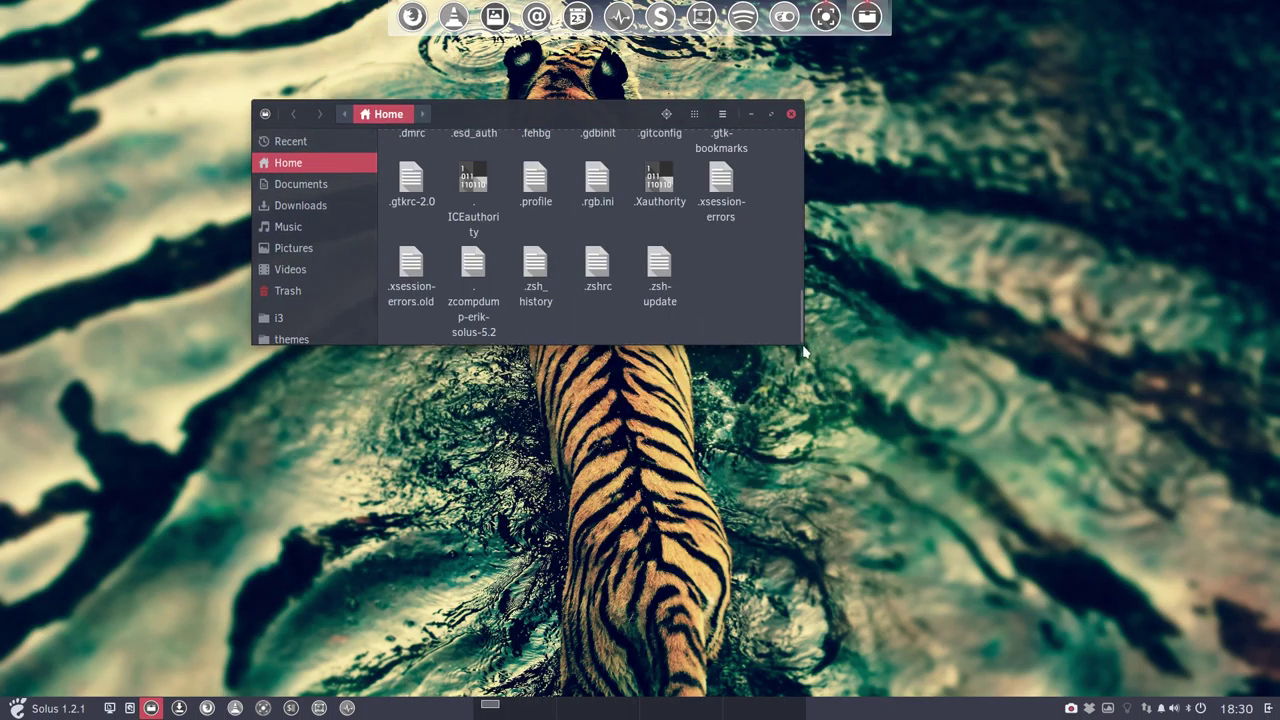
left_click_drag(803, 346, 1155, 549)
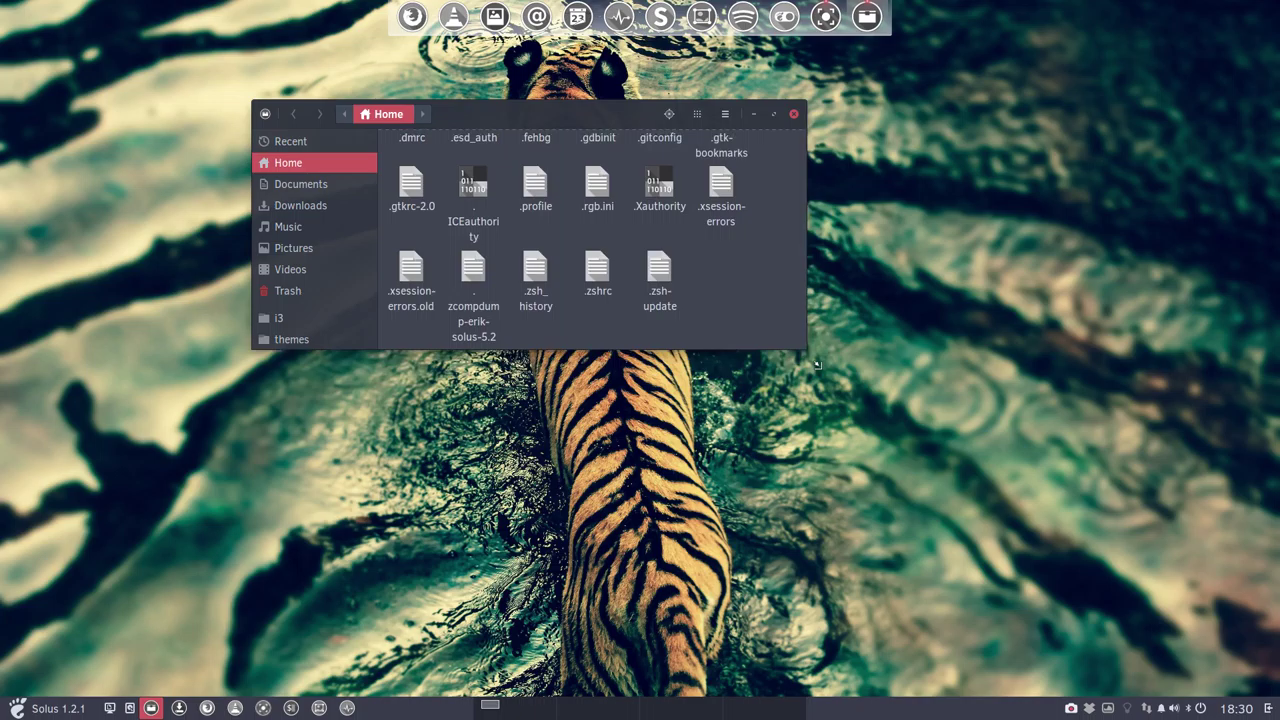
left_click(318, 447)
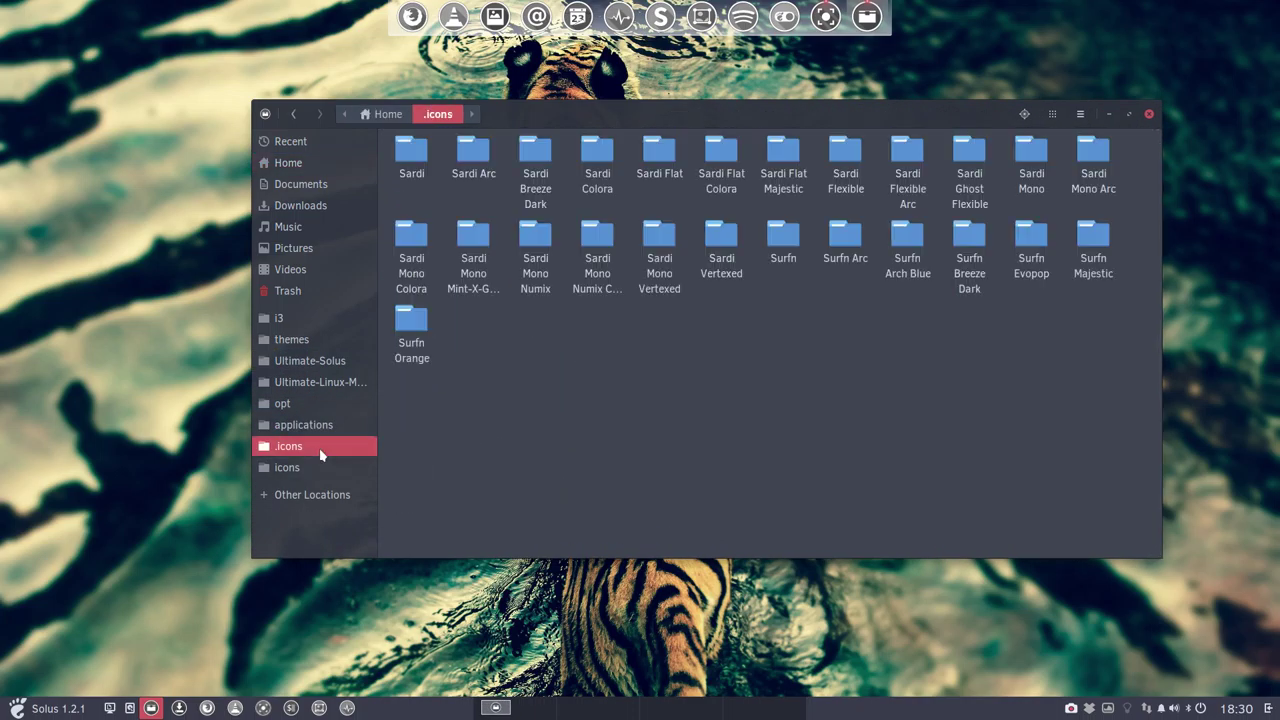
double_click(410, 155)
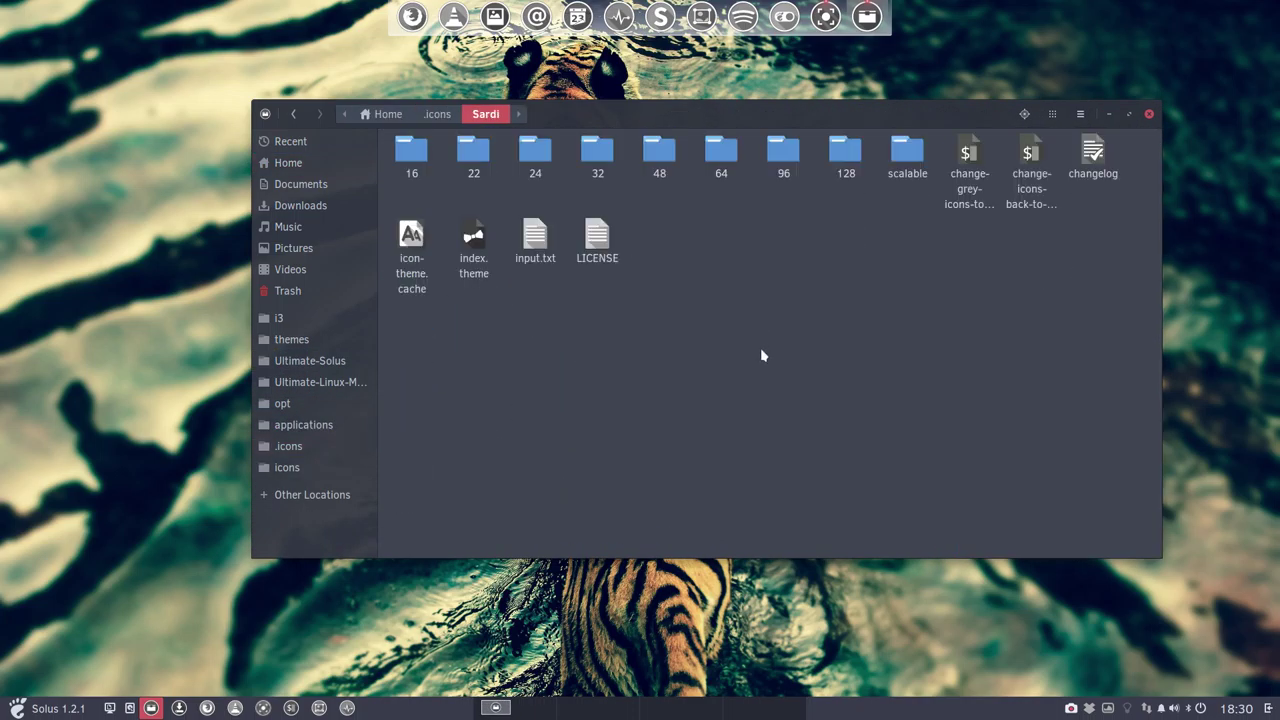
left_click(1090, 150)
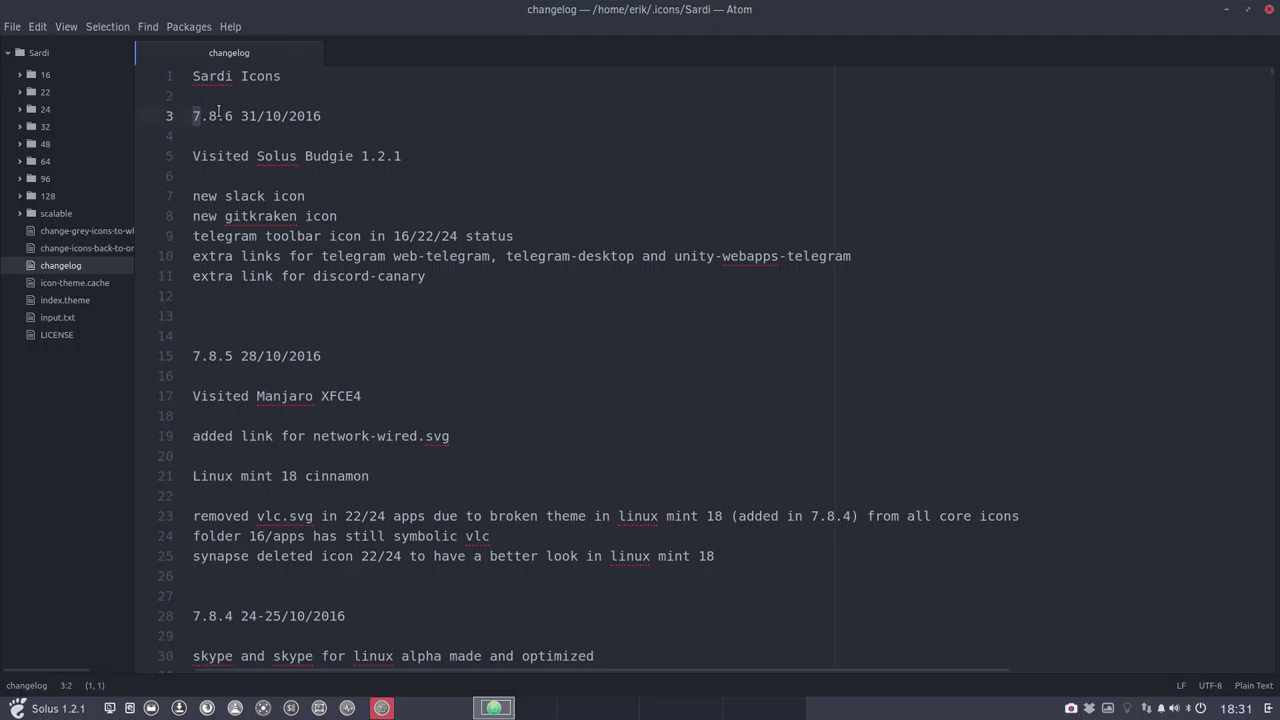
left_click_drag(192, 116, 240, 116)
left_click_drag(218, 197, 297, 197)
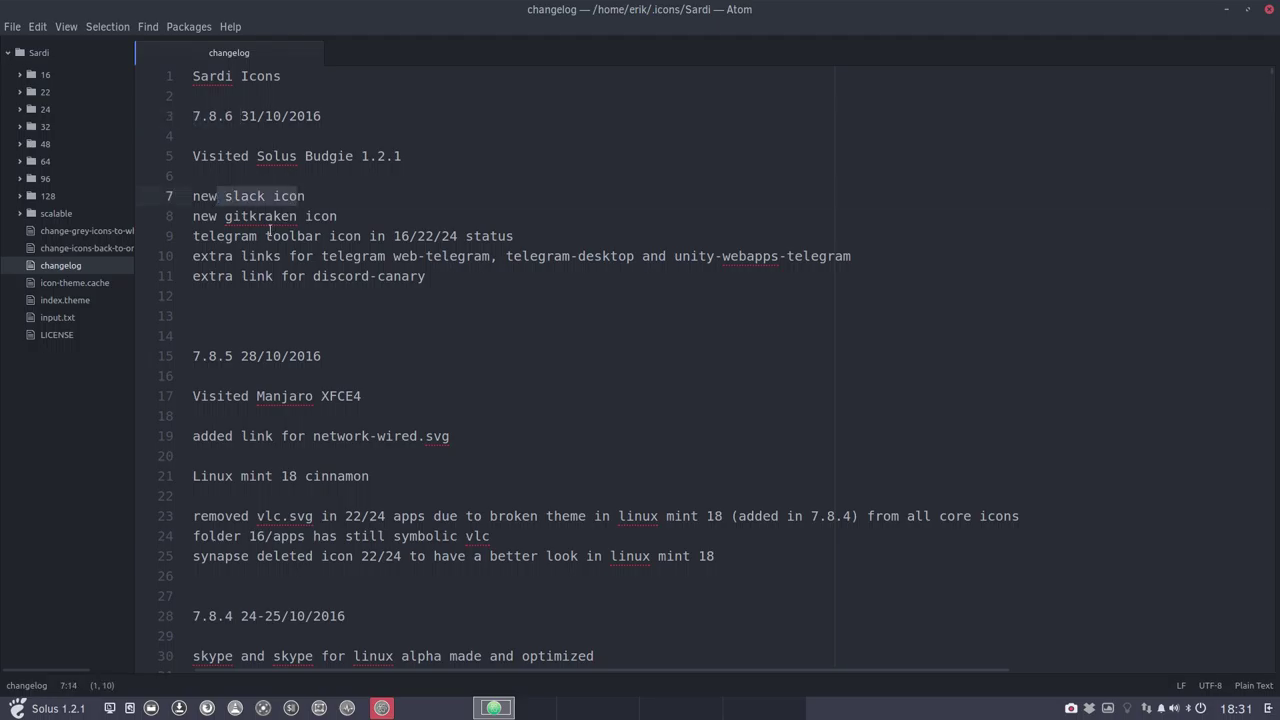
left_click_drag(219, 212, 338, 216)
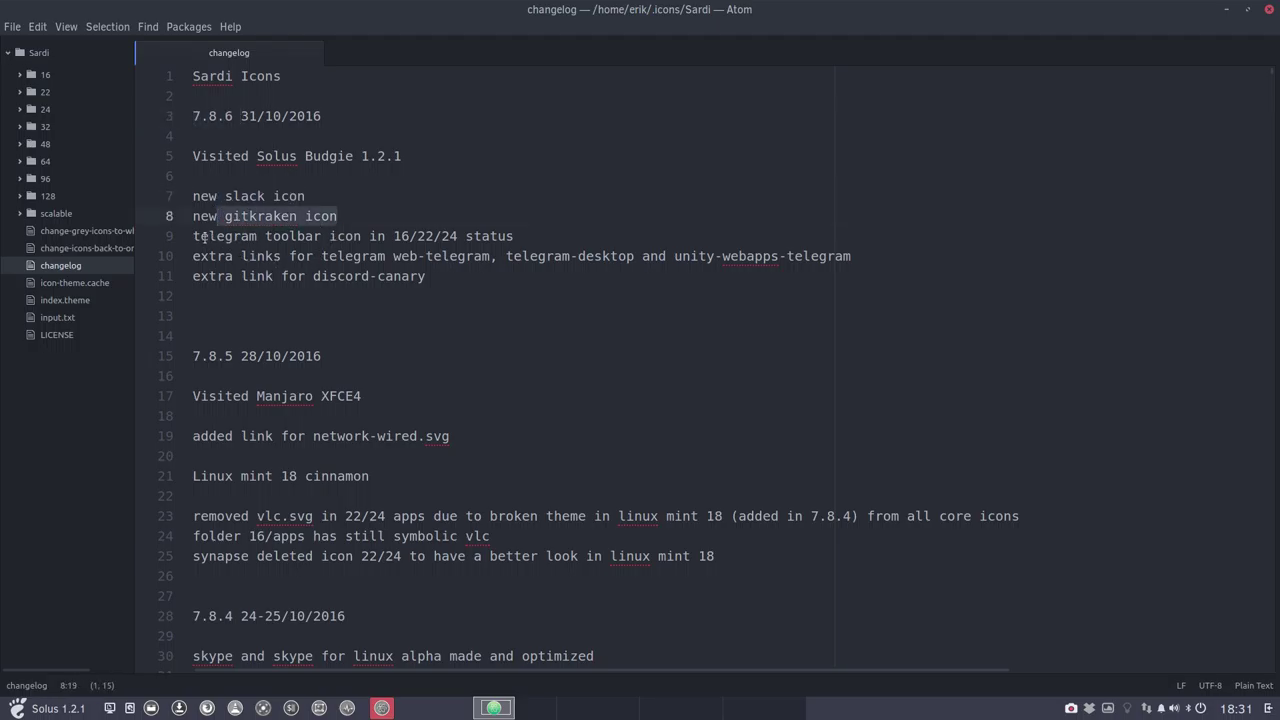
left_click_drag(204, 236, 250, 237)
left_click_drag(394, 277, 257, 277)
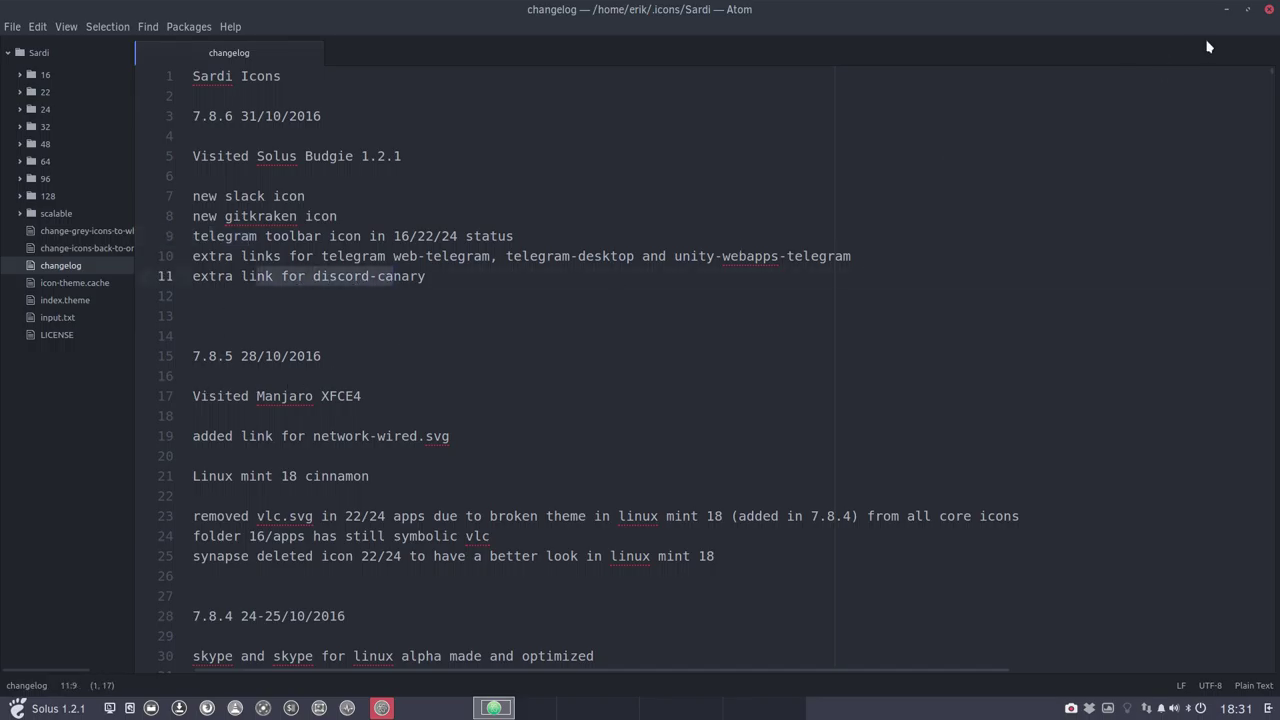
Step: Close the changelog editor and return to the .icons folder
left_click(1270, 9)
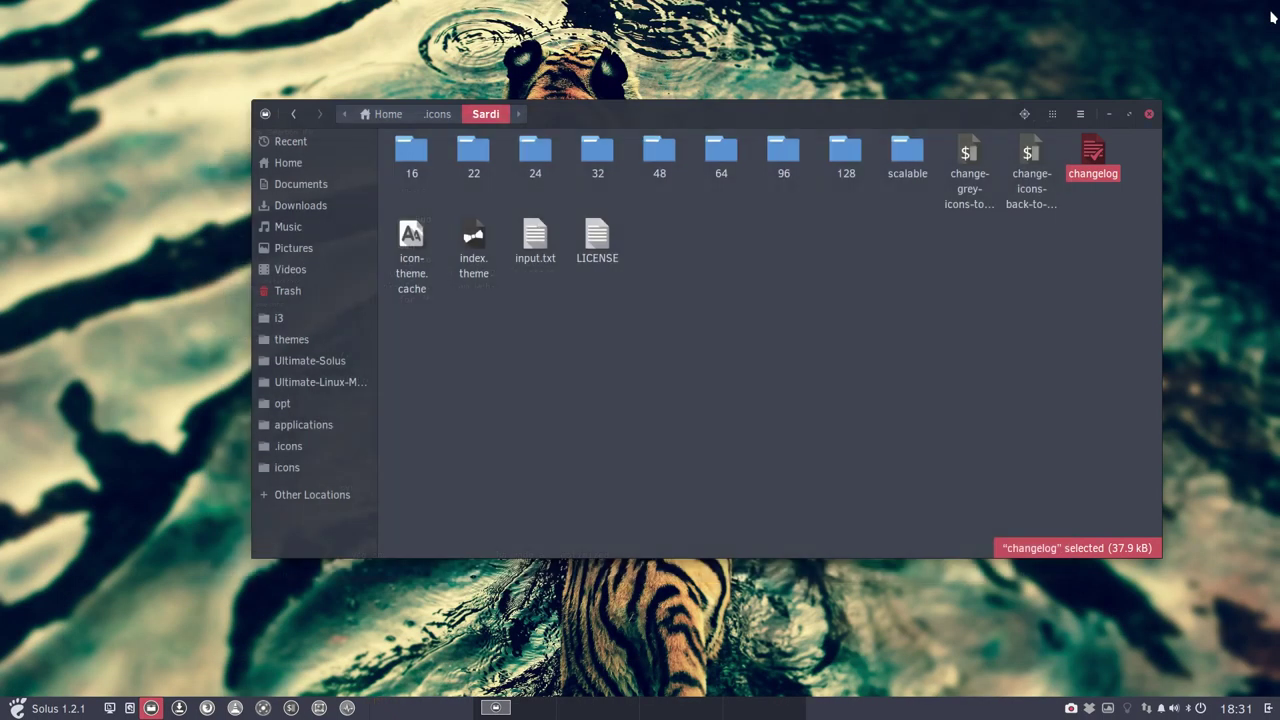
left_click(437, 117)
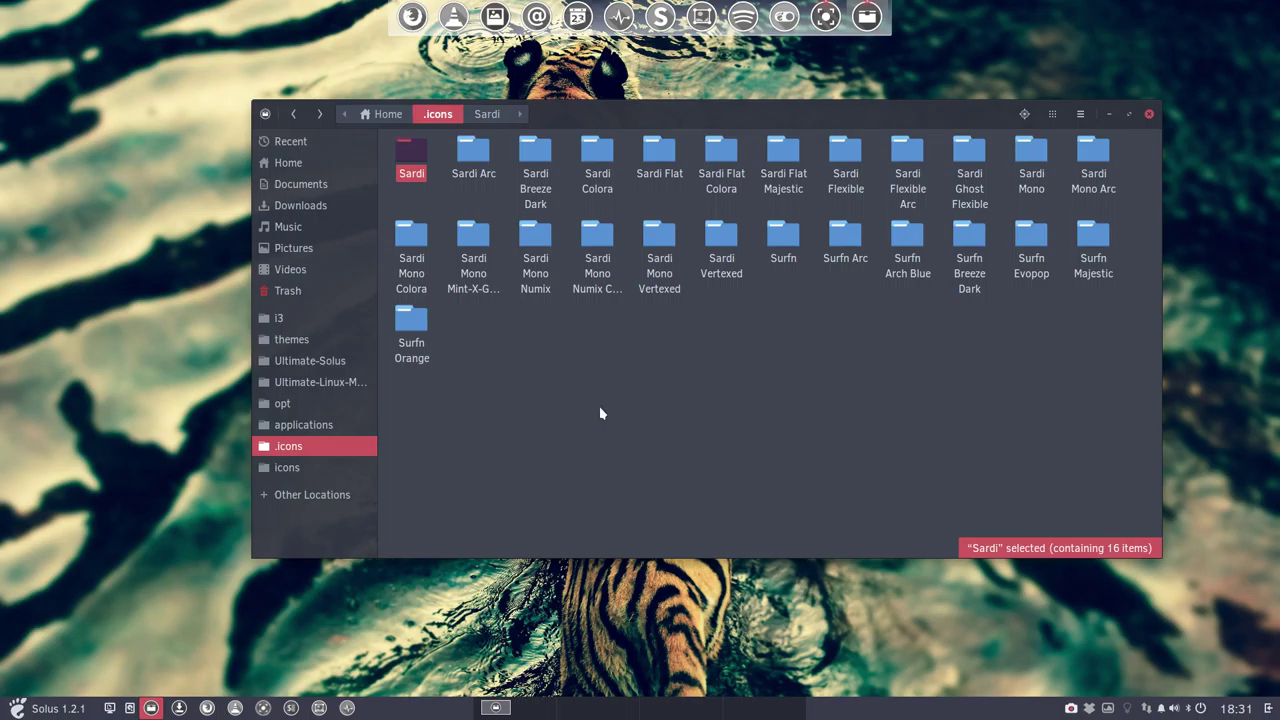
left_click(633, 396)
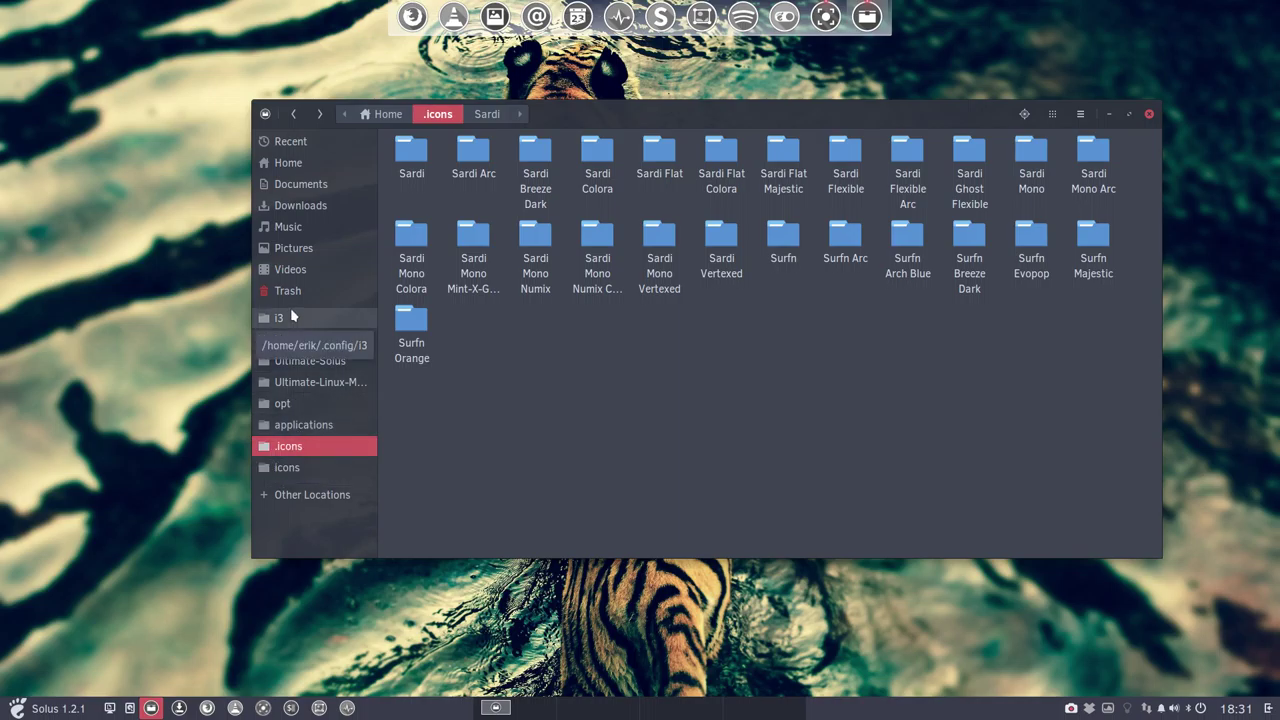
Step: Navigate from Home into DATA/Ultimate-Linux-Mint-18-Cinnamon
left_click(298, 162)
double_click(533, 160)
double_click(411, 150)
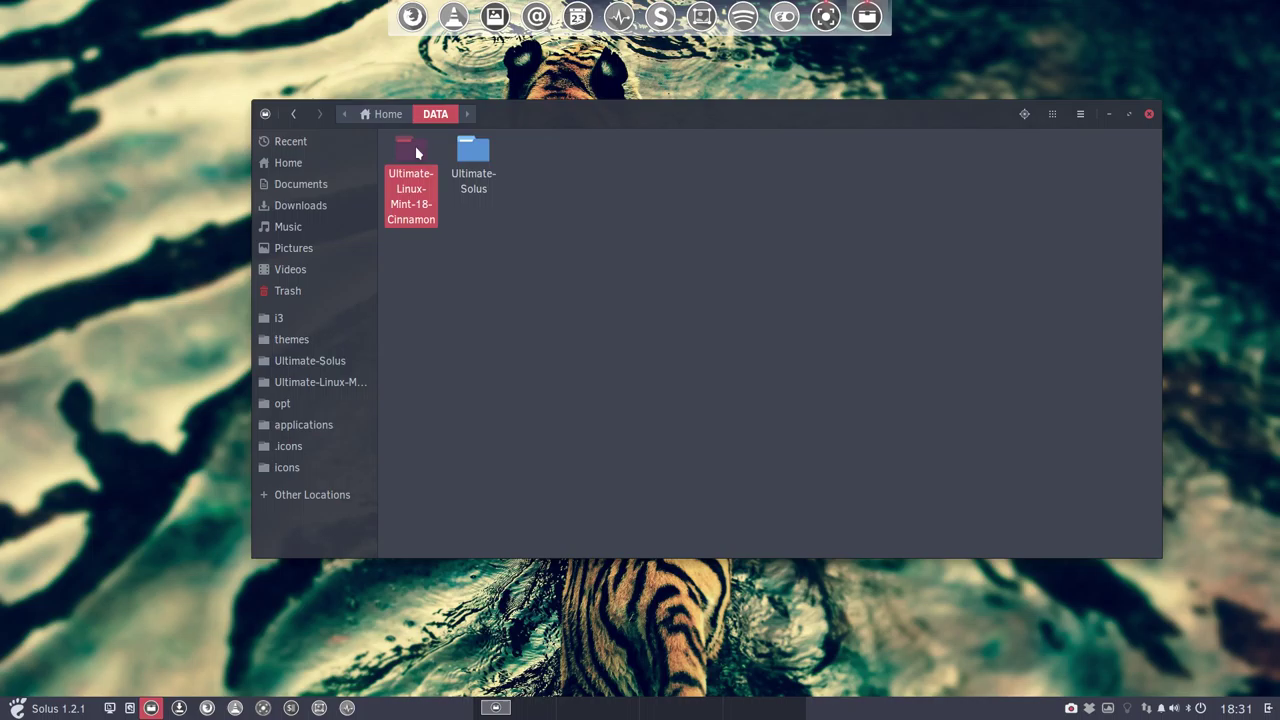
right_click(731, 513)
Step: Run git pull in a terminal at the Ultimate-Linux-Mint-18-Cinnamon folder
left_click(816, 630)
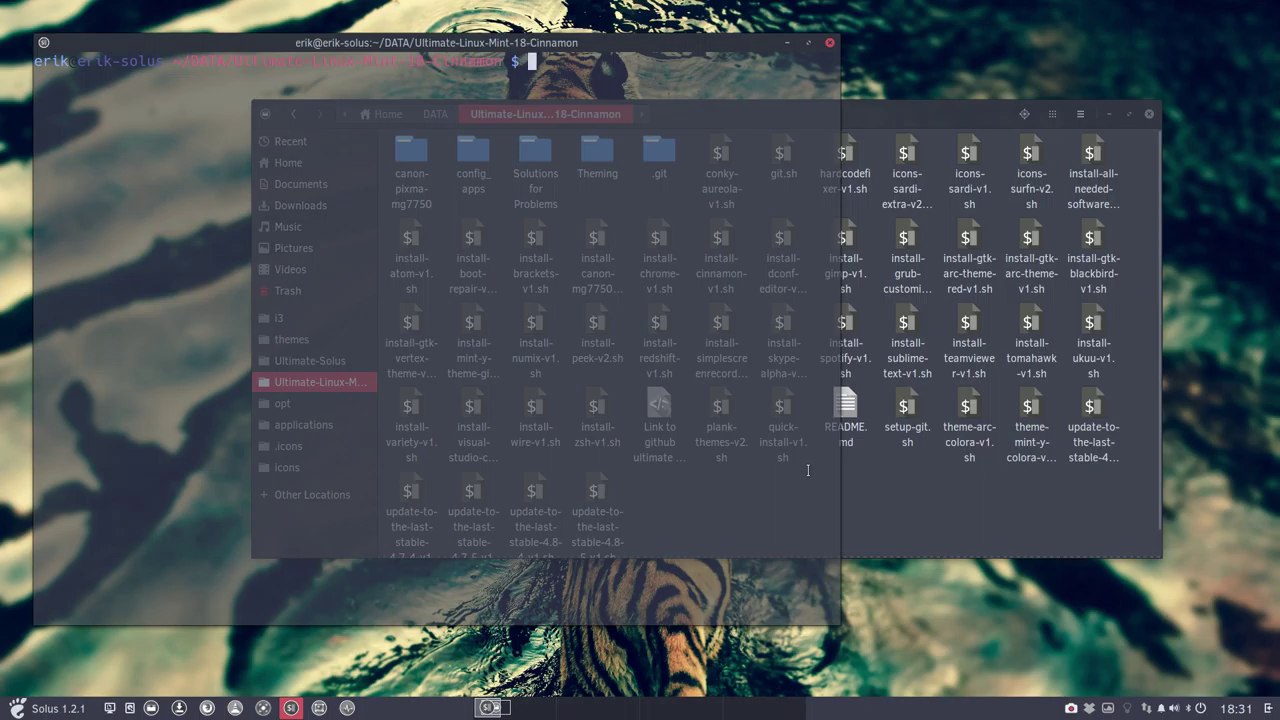
type("git pull")
key("Return")
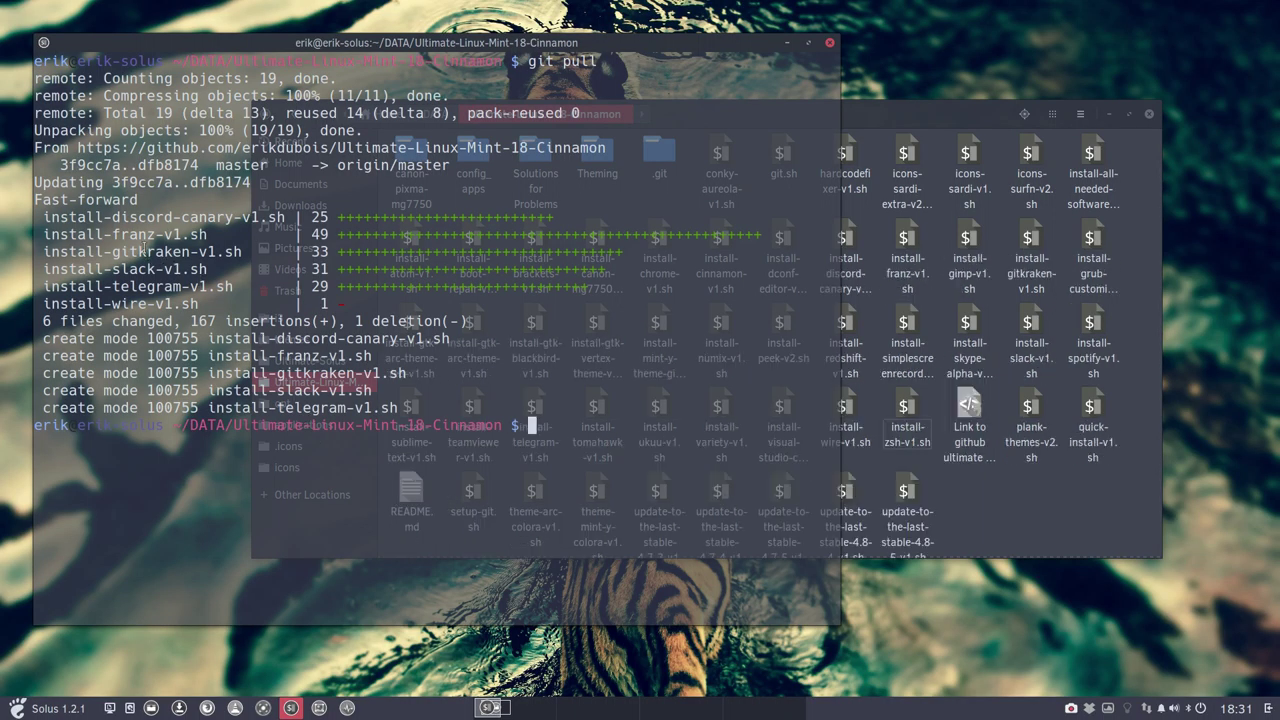
Step: Highlight the new discord-canary, franz, gitkraken, slack and telegram scripts, then close the terminal
left_click_drag(112, 216, 244, 217)
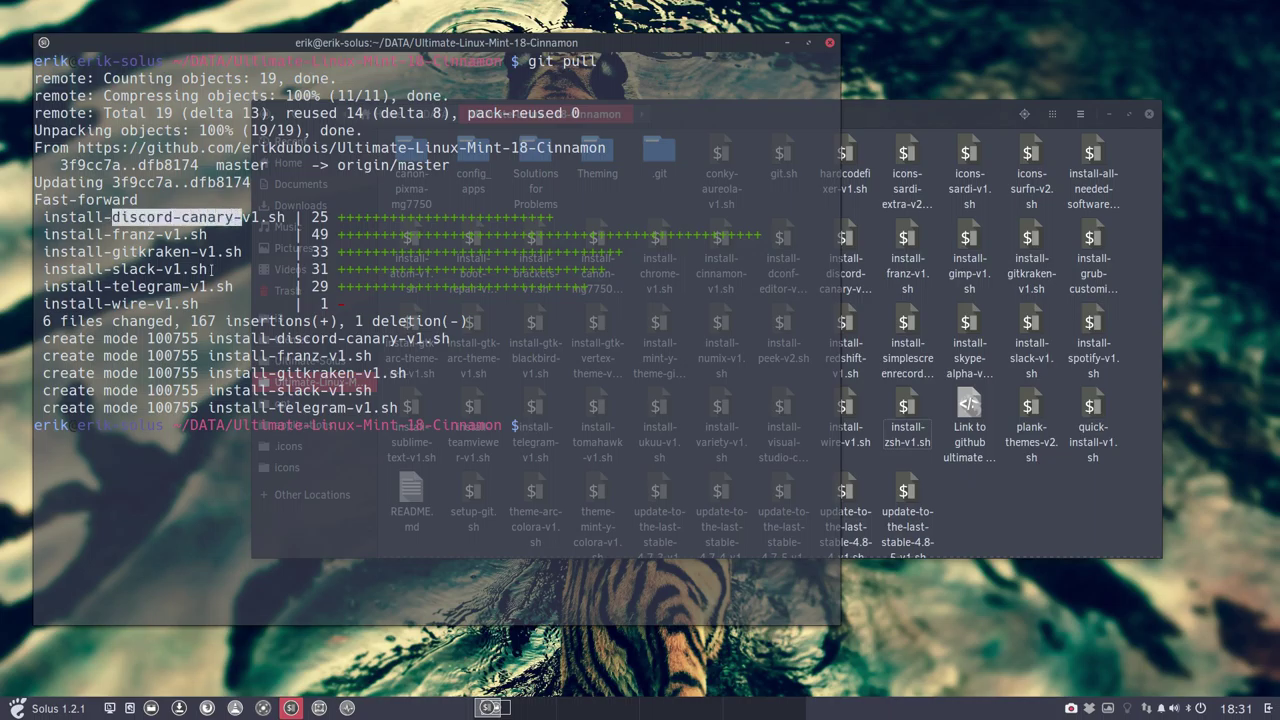
left_click_drag(112, 234, 207, 234)
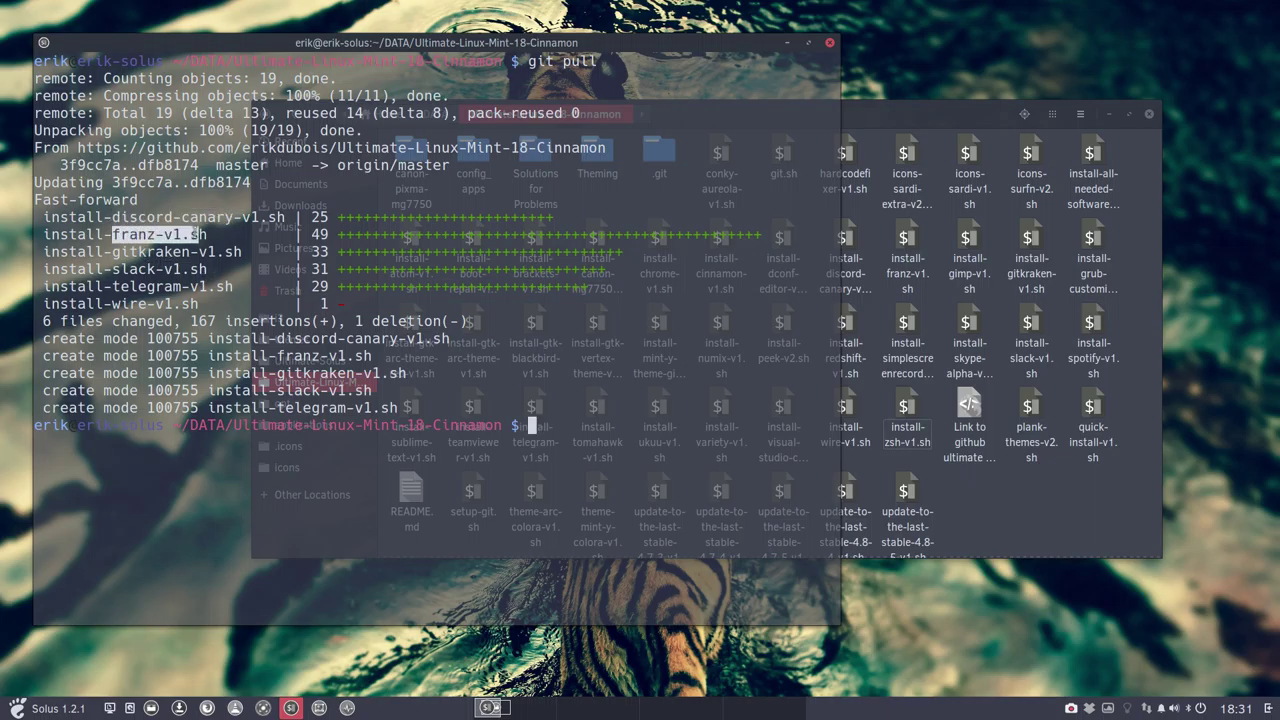
left_click_drag(112, 251, 190, 252)
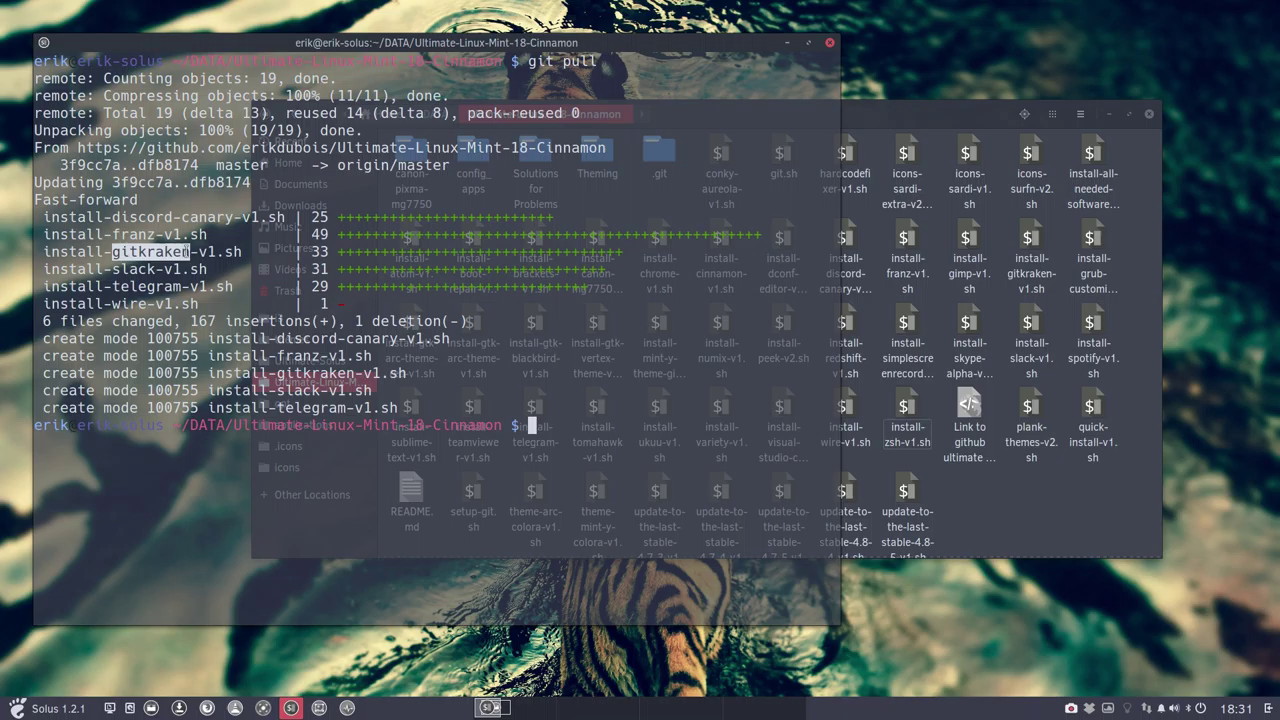
mouse_move(112, 269)
left_mouse_down()
mouse_move(180, 269)
mouse_move(190, 286)
left_mouse_up()
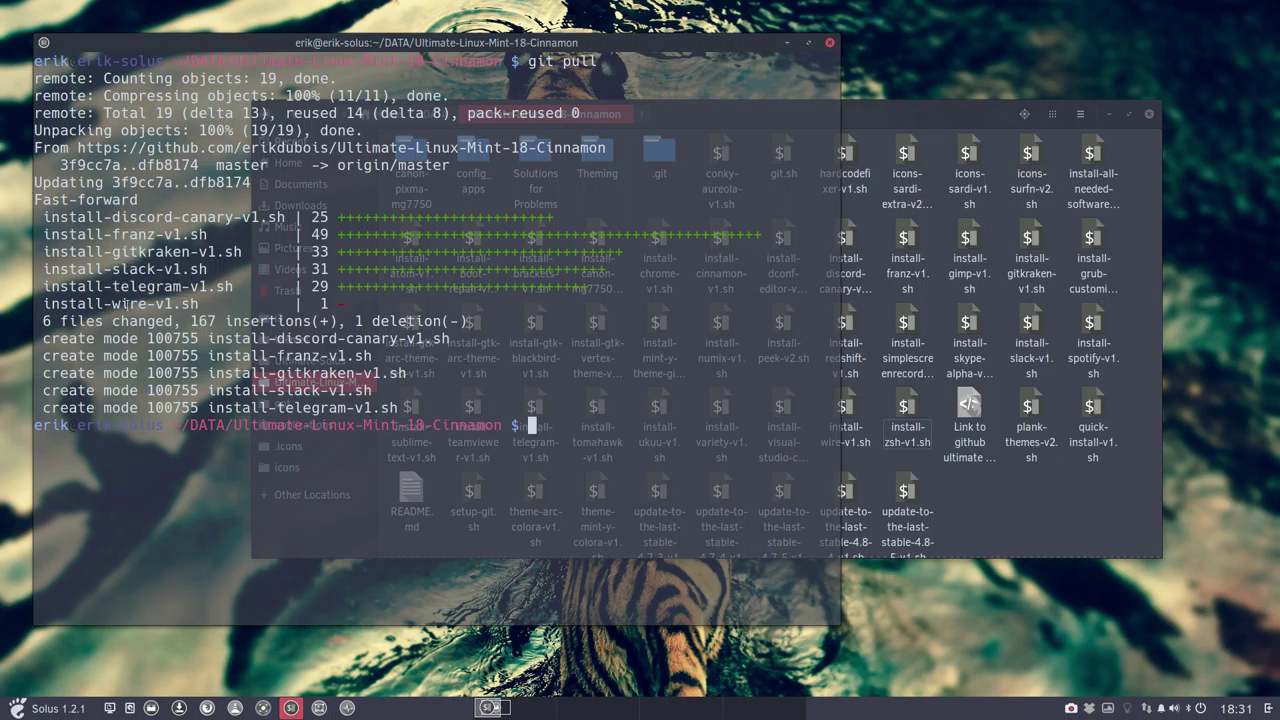
left_click_drag(103, 303, 176, 303)
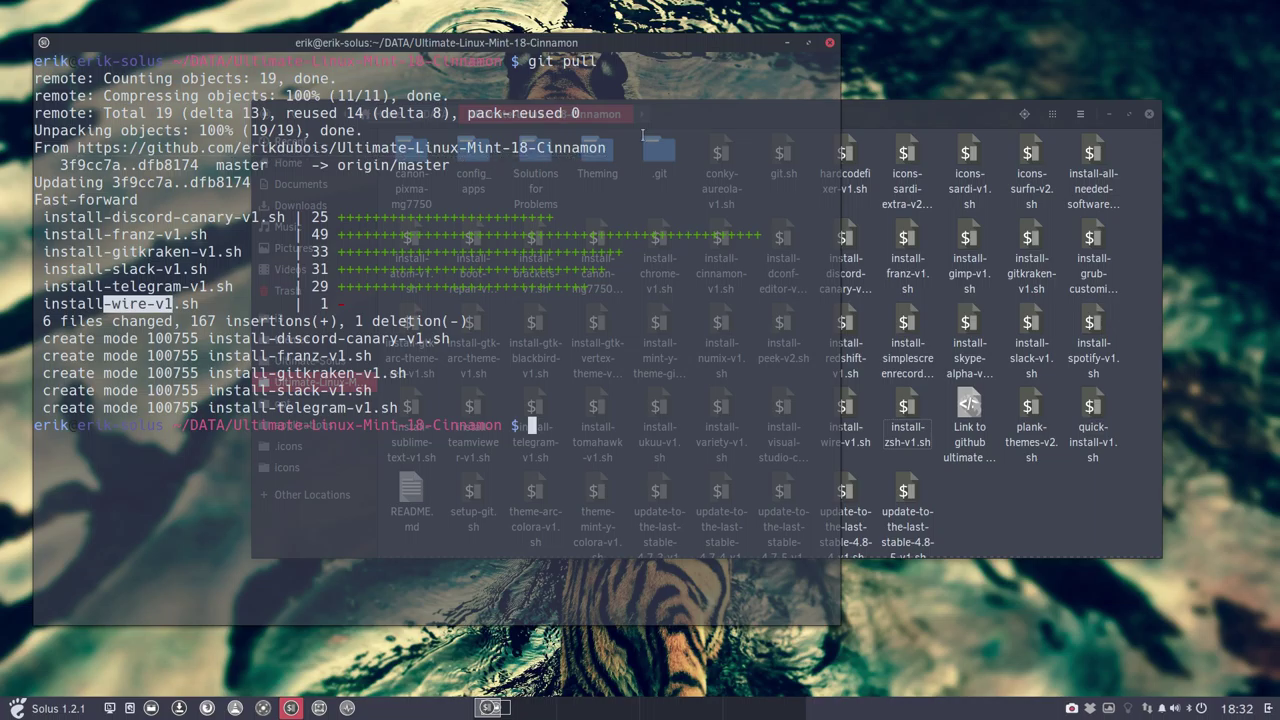
left_click(829, 43)
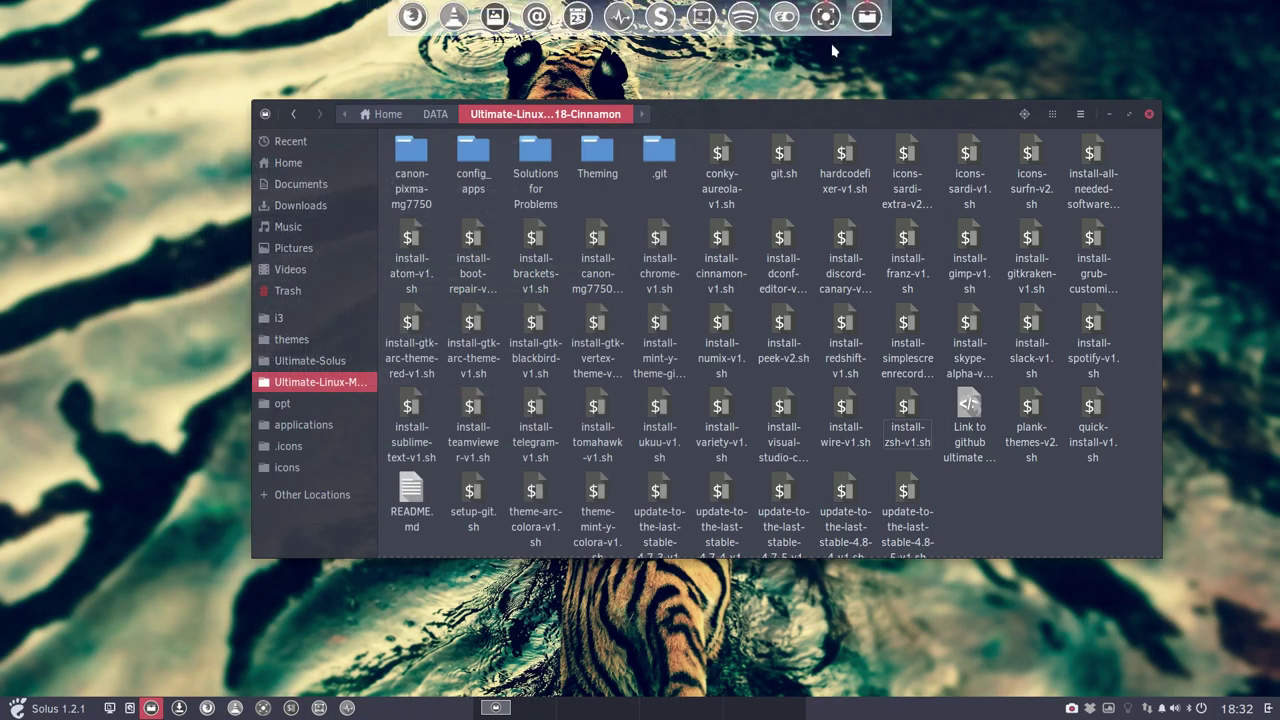
left_click(176, 708)
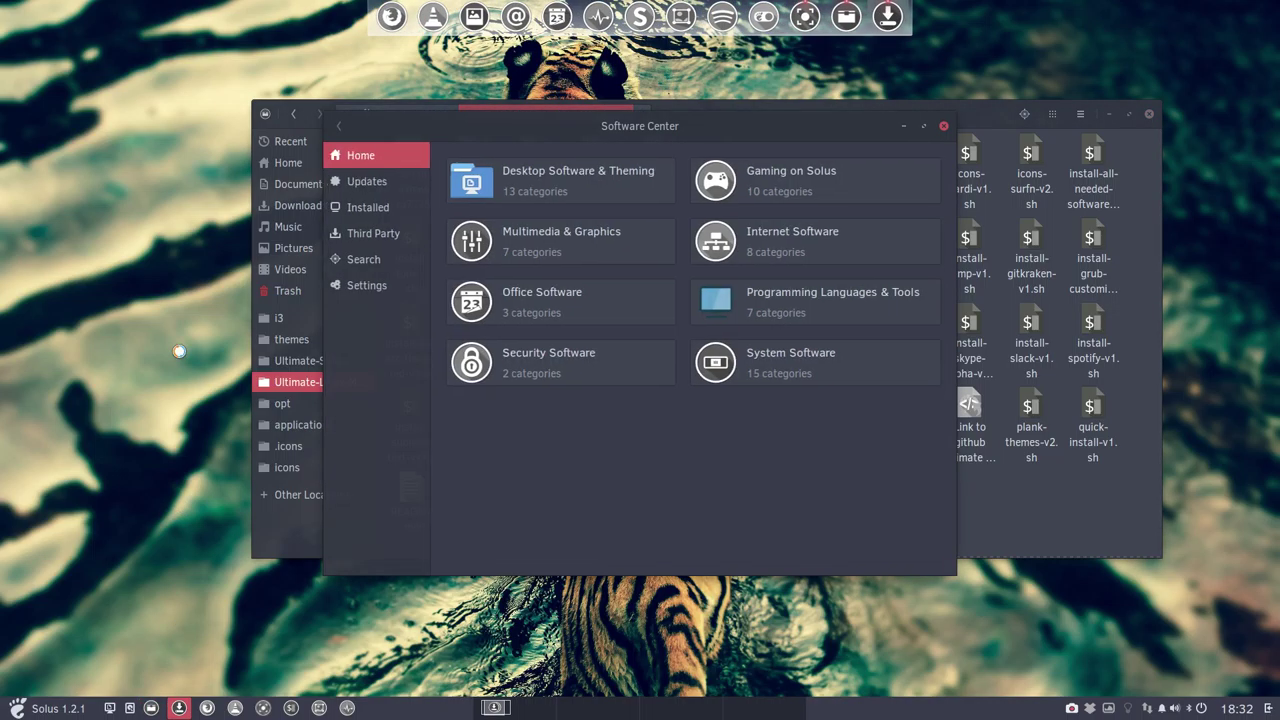
left_click(373, 234)
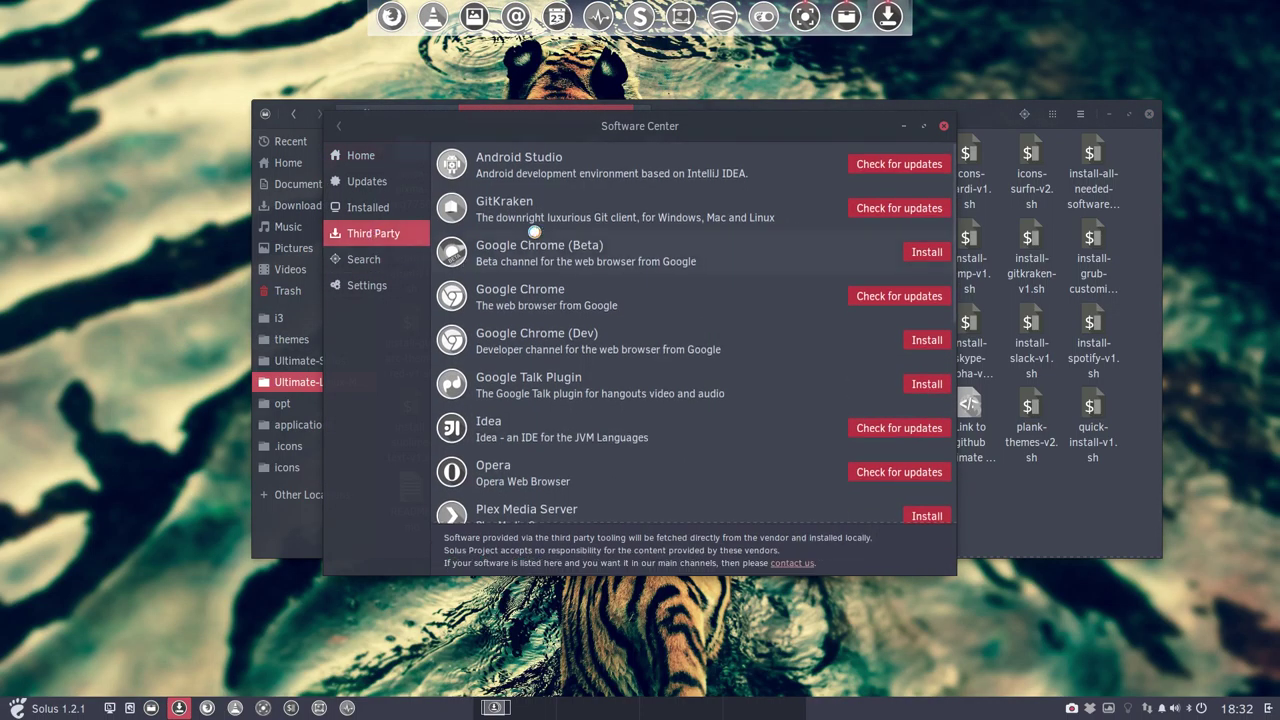
scroll(564, 320, "down", 4)
scroll(564, 330, "down", 3)
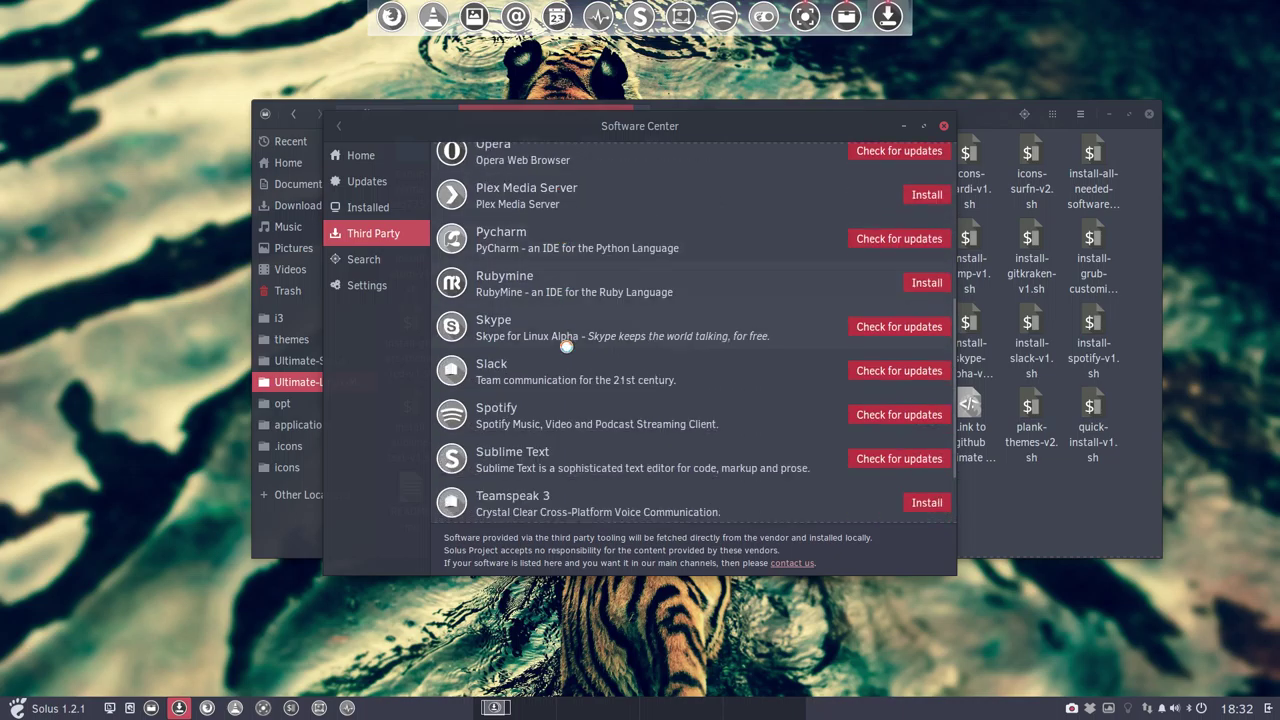
scroll(566, 355, "down", 2)
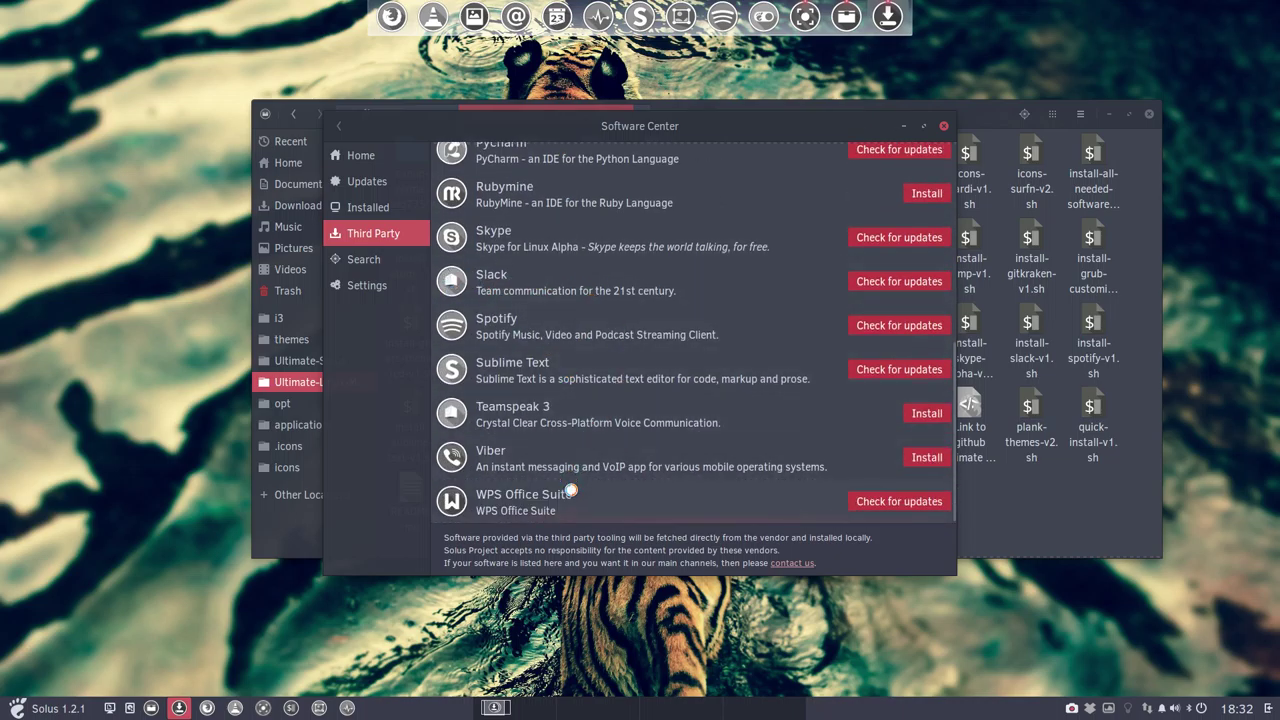
scroll(684, 476, "up", 3)
scroll(684, 476, "up", 6)
left_click(943, 126)
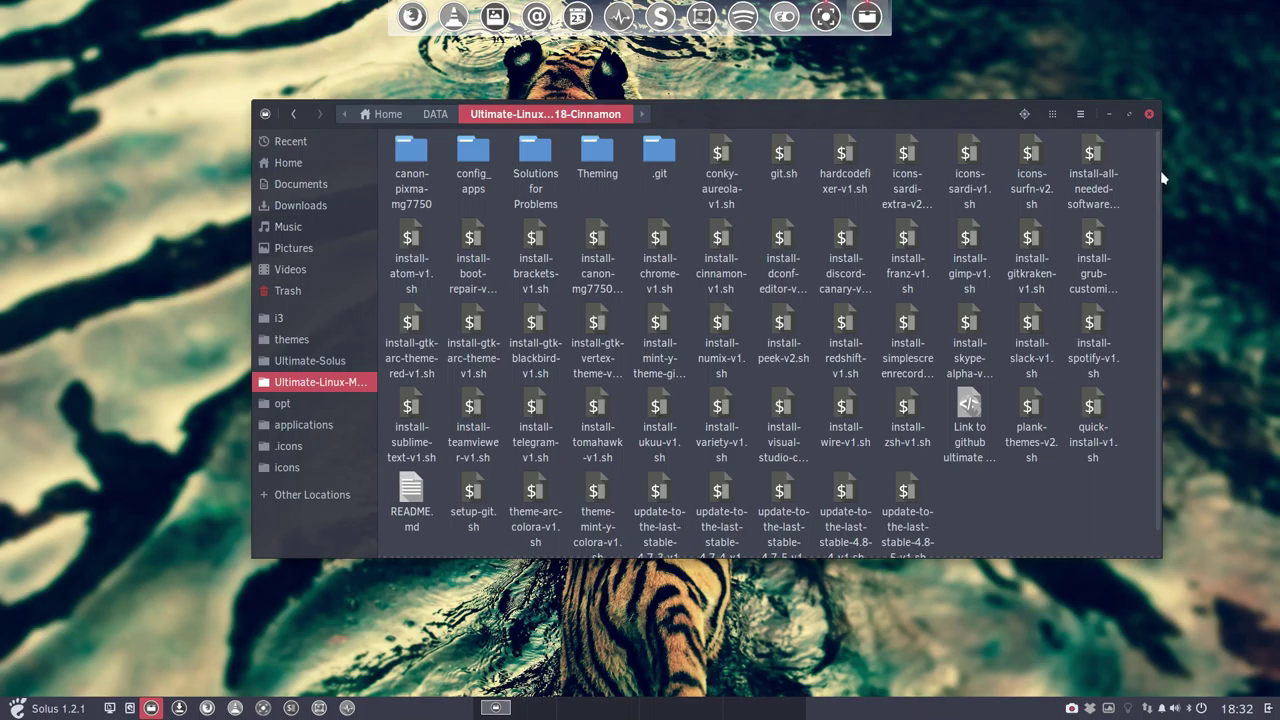
left_click(290, 452)
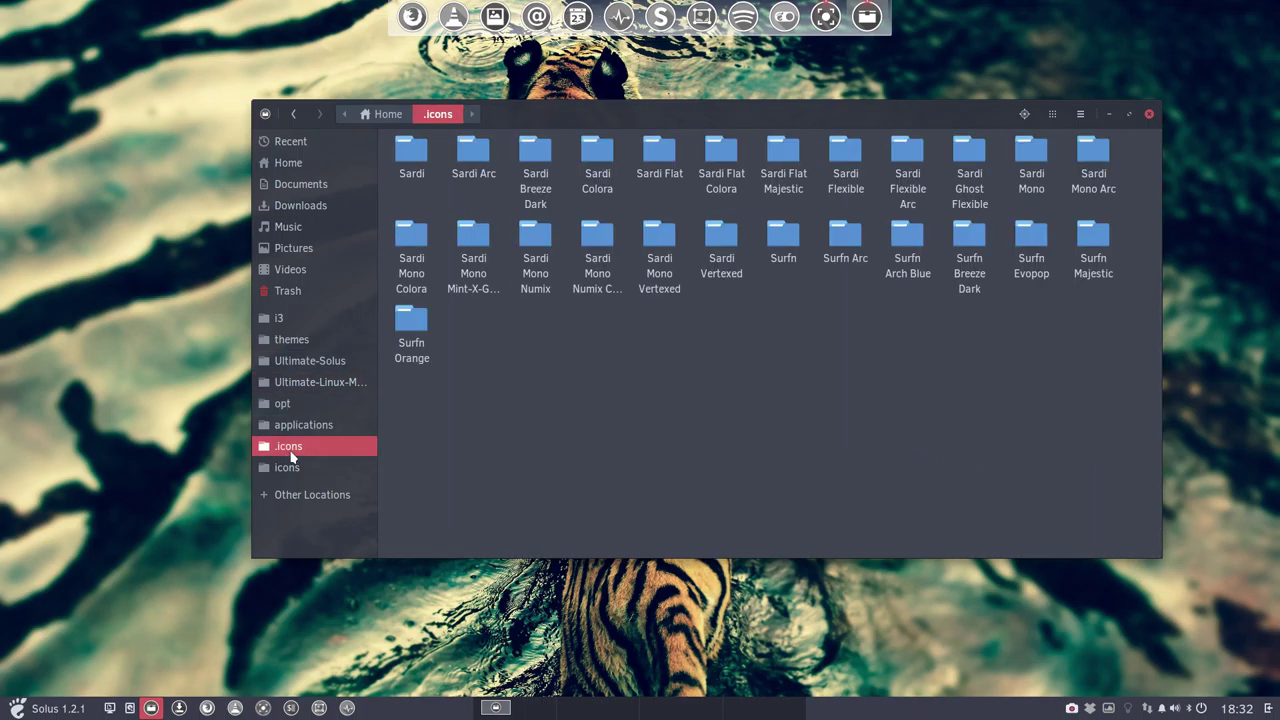
left_click(411, 150)
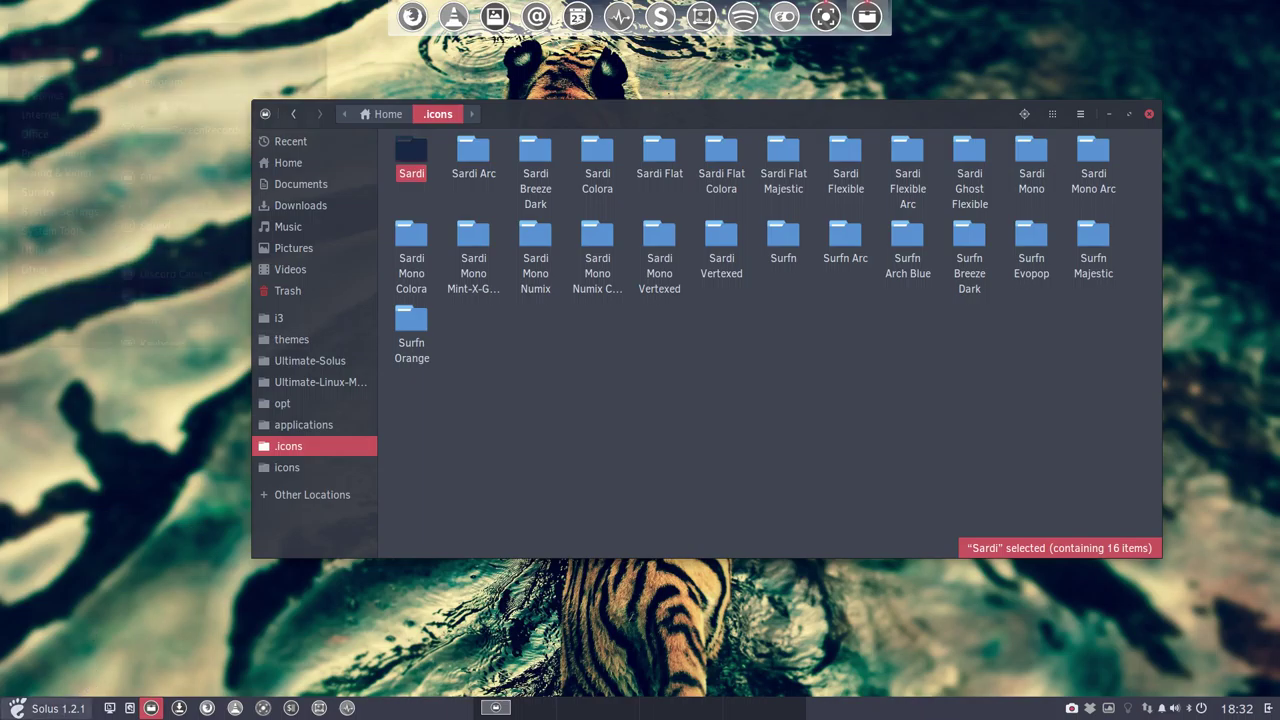
left_click(40, 708)
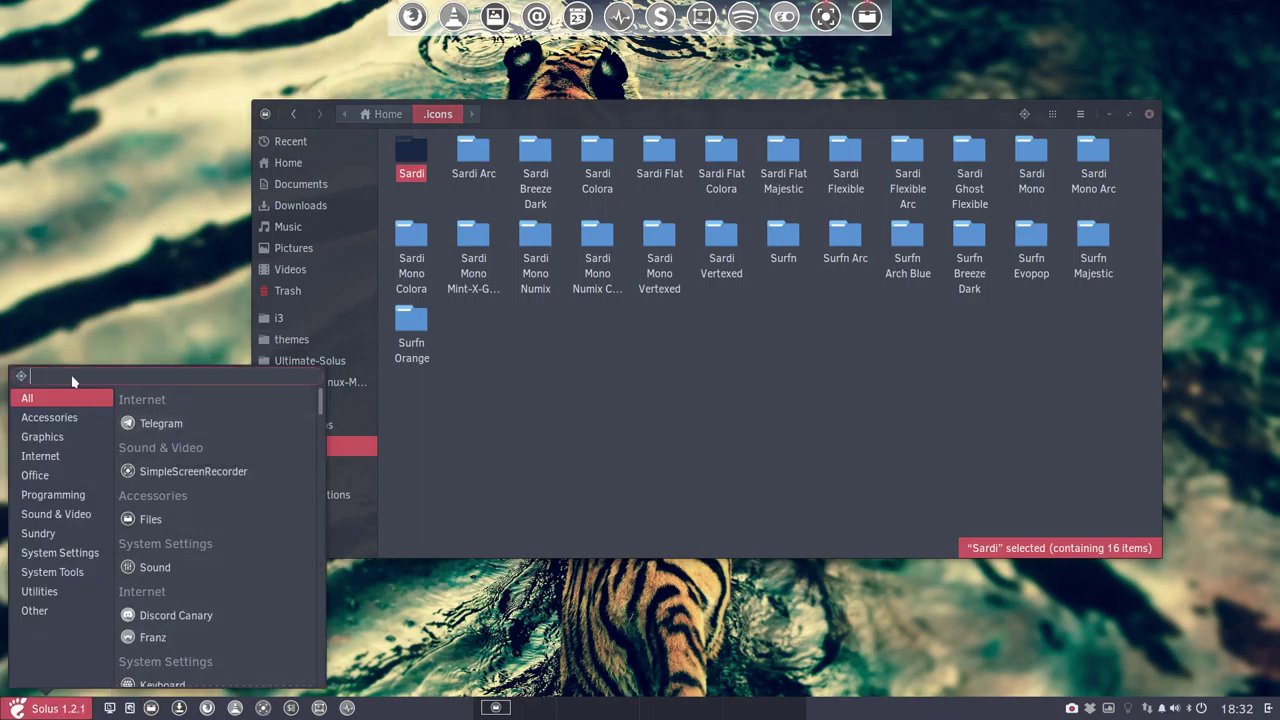
type("slack")
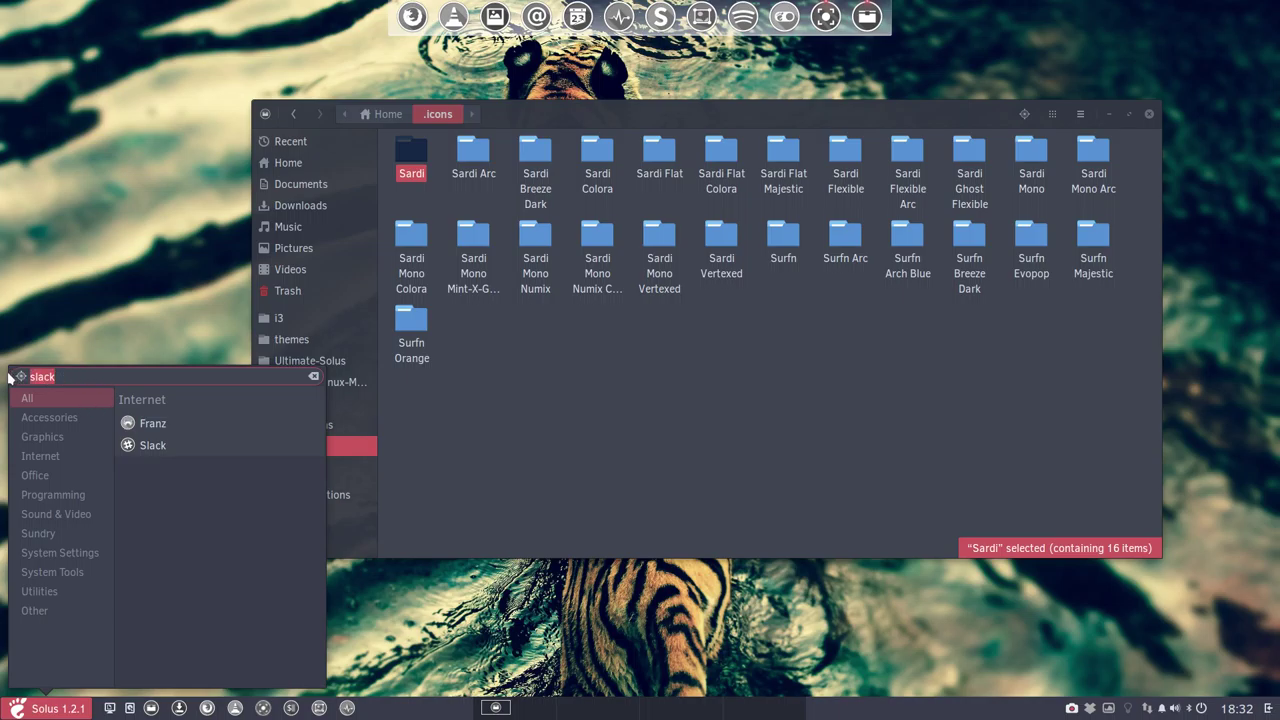
type("drop")
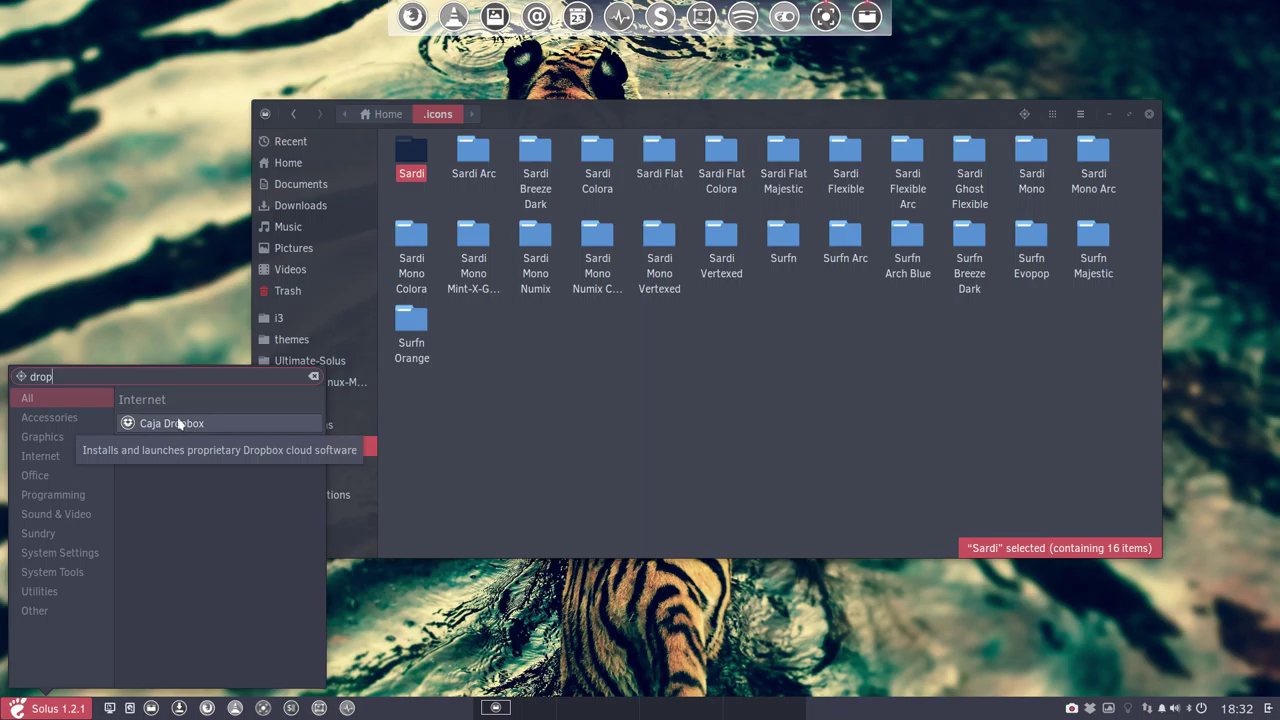
key("BackSpace")
key("BackSpace")
key("BackSpace")
key("BackSpace")
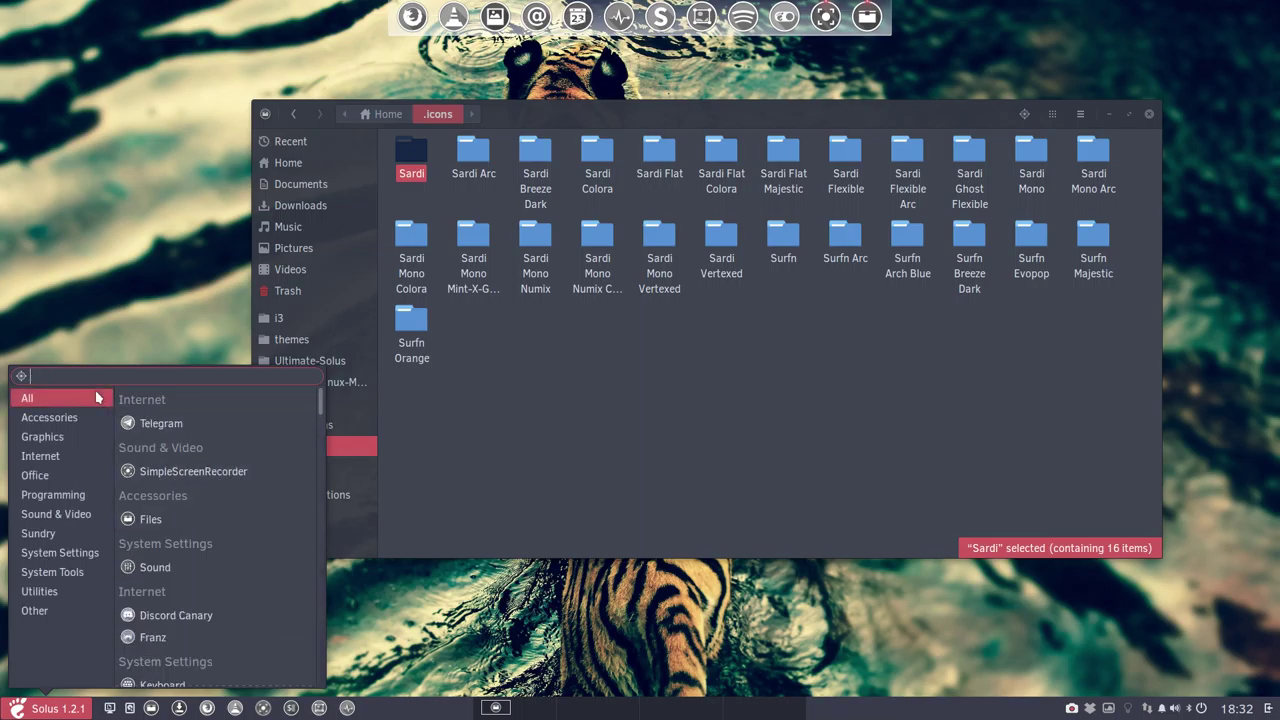
type("gitk")
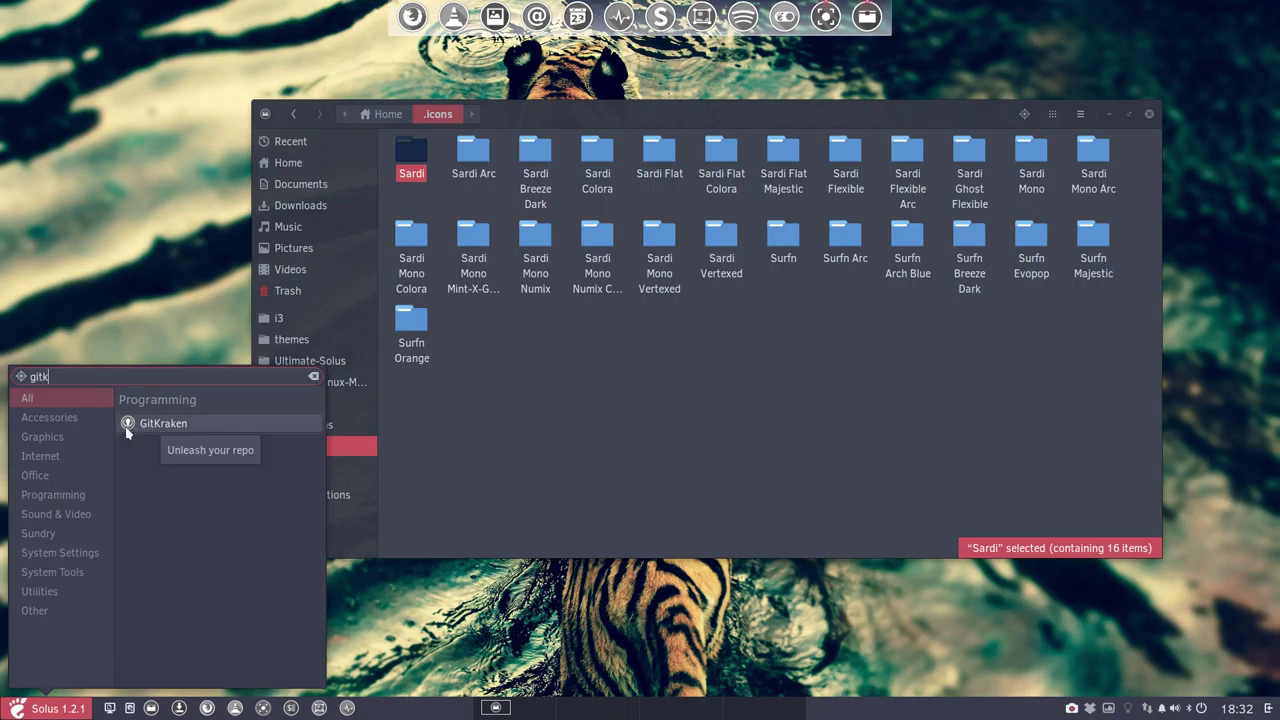
key("BackSpace")
key("BackSpace")
key("BackSpace")
type("d")
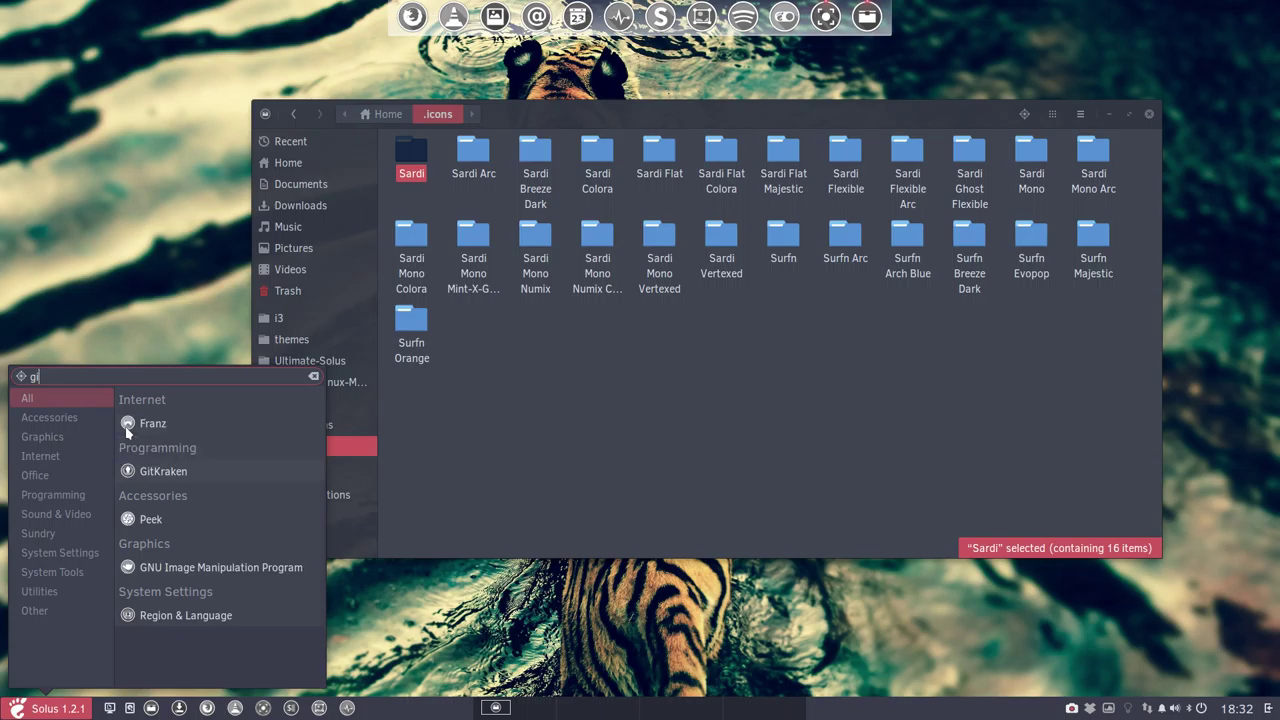
type("isc")
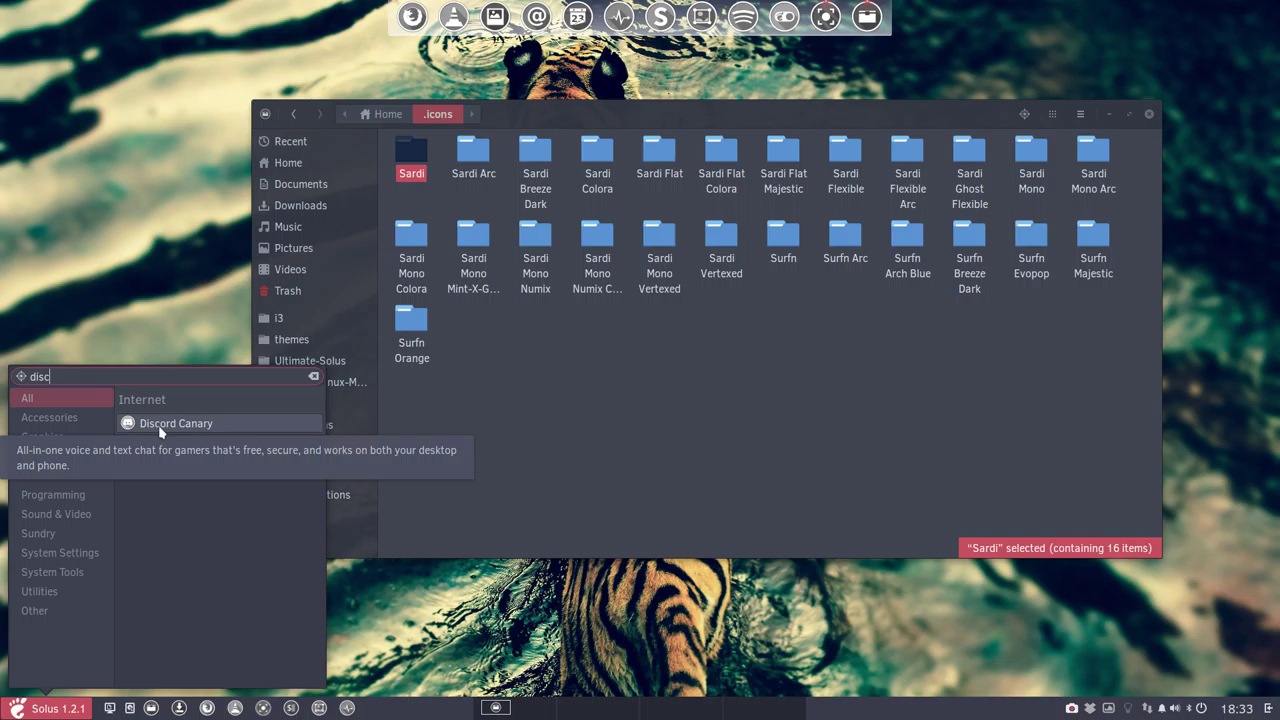
left_click(666, 412)
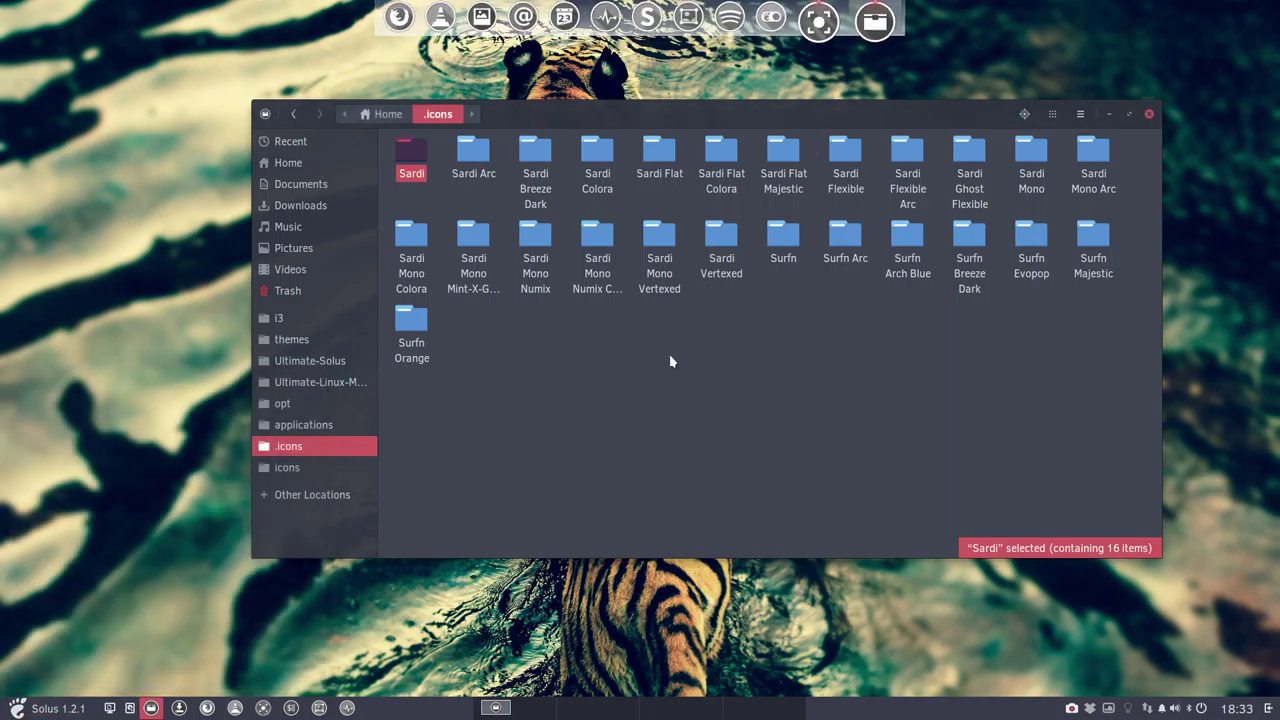
left_click(626, 390)
left_click(411, 158)
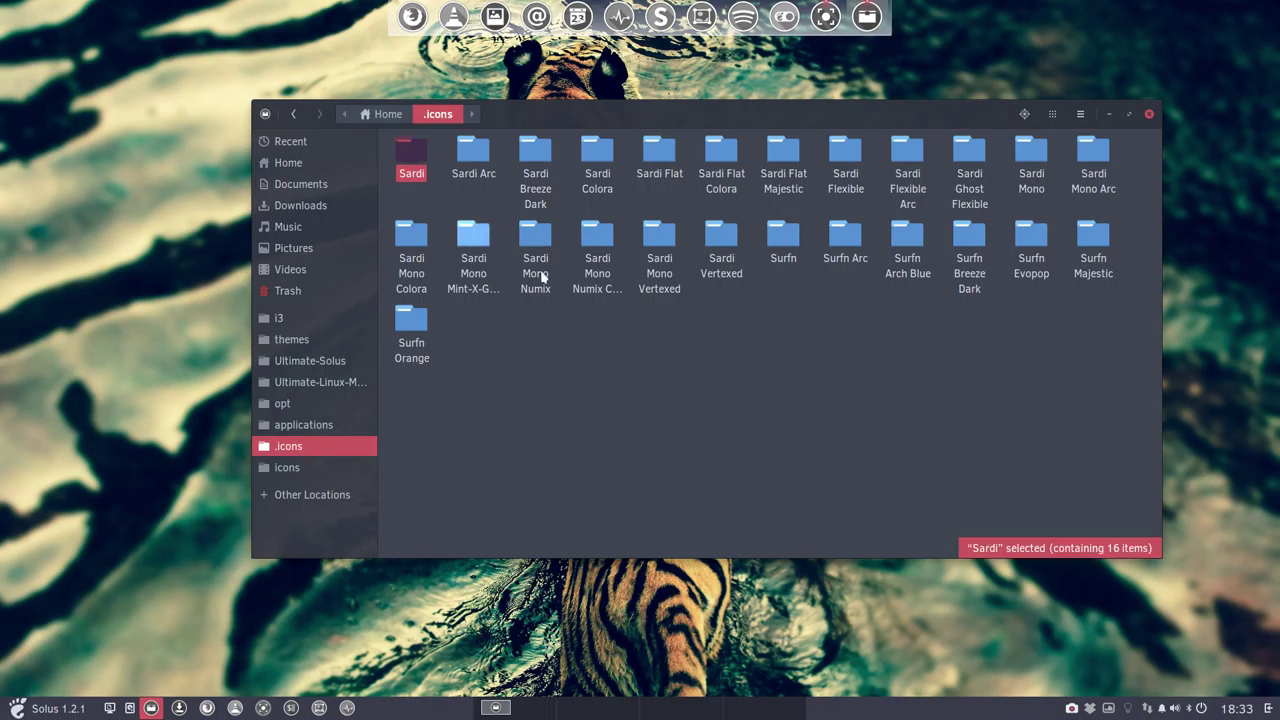
left_click(659, 158)
left_click(846, 157)
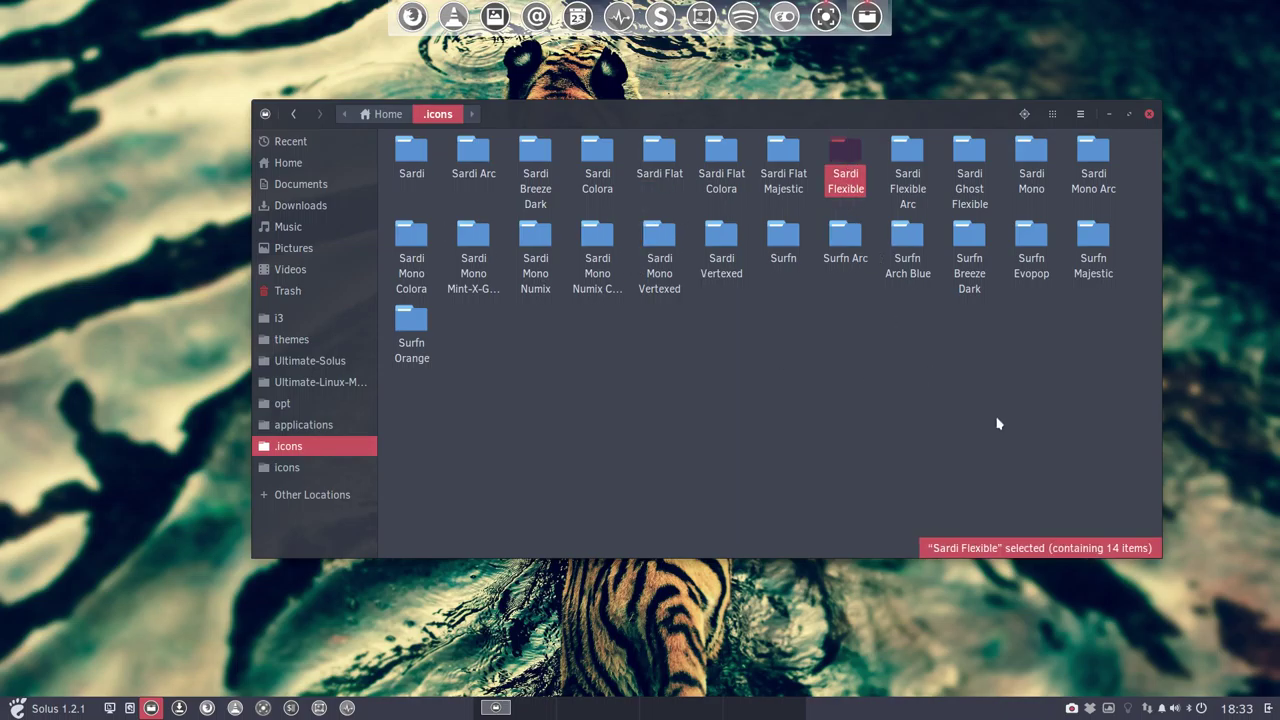
left_click(974, 162)
left_click(1033, 152)
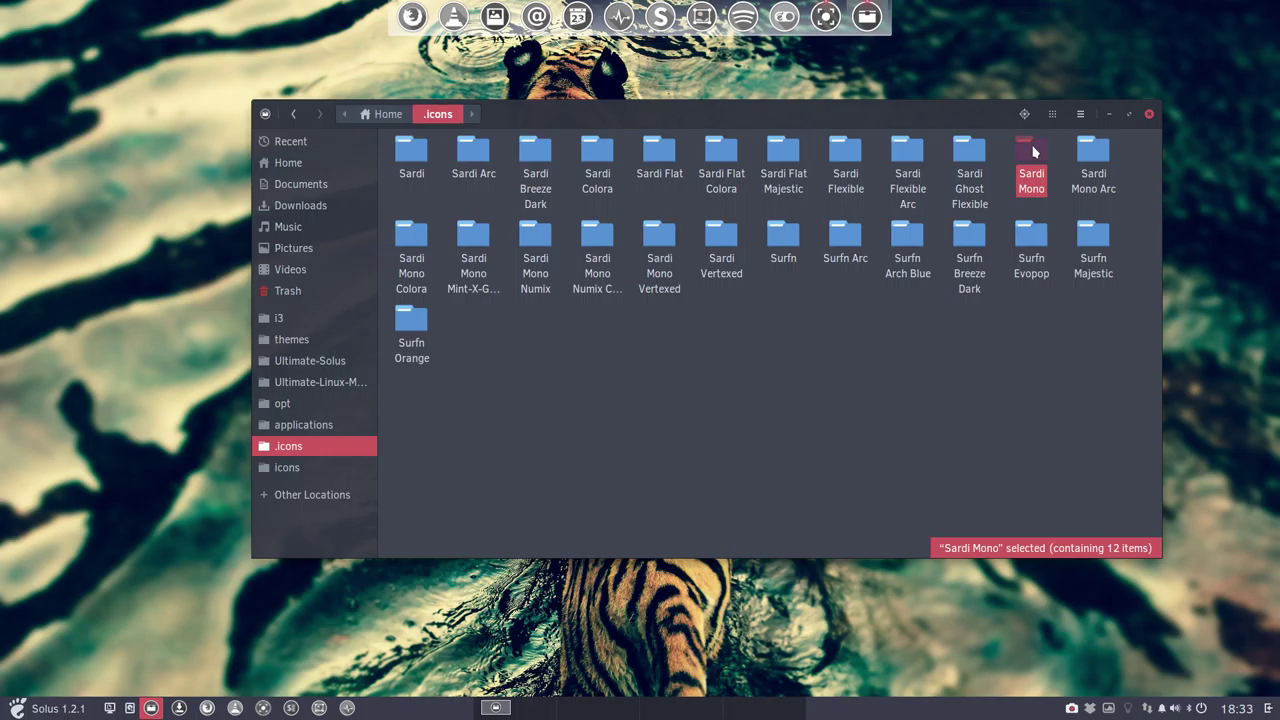
left_click(792, 235)
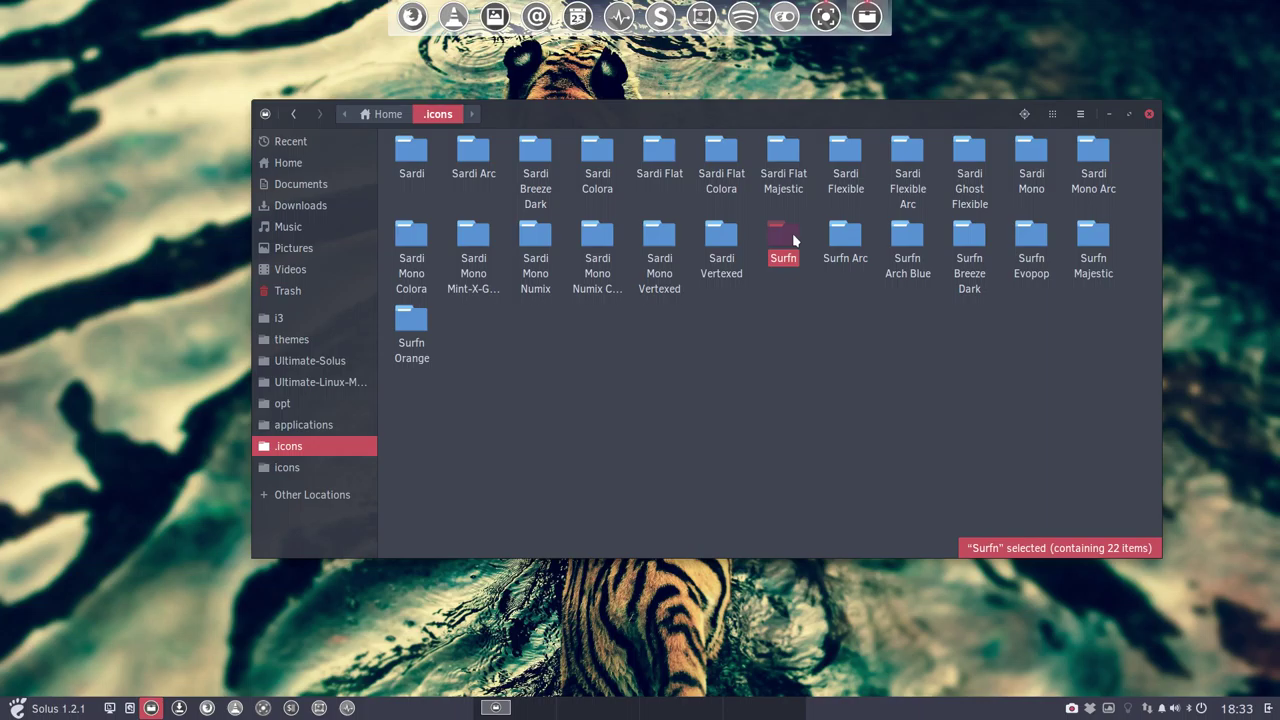
mouse_move(792, 233)
left_mouse_down()
mouse_move(869, 271)
mouse_move(1105, 282)
left_mouse_up()
left_click(458, 338)
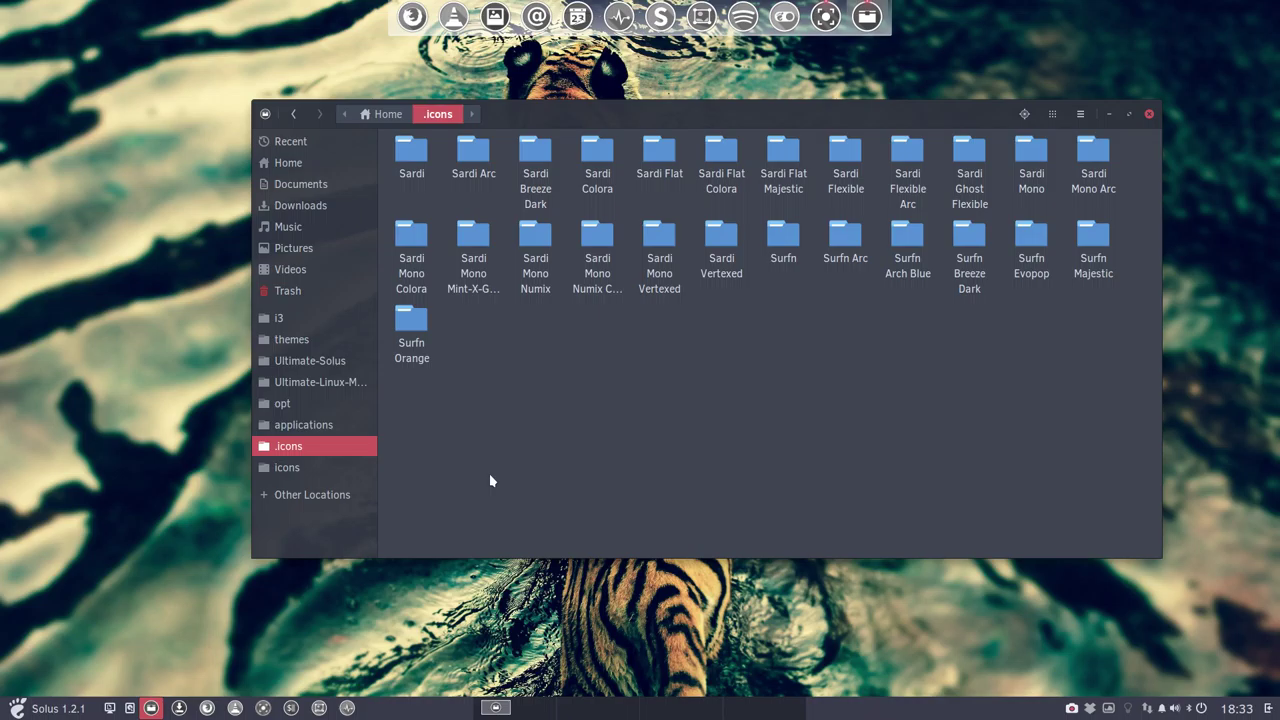
left_click(28, 708)
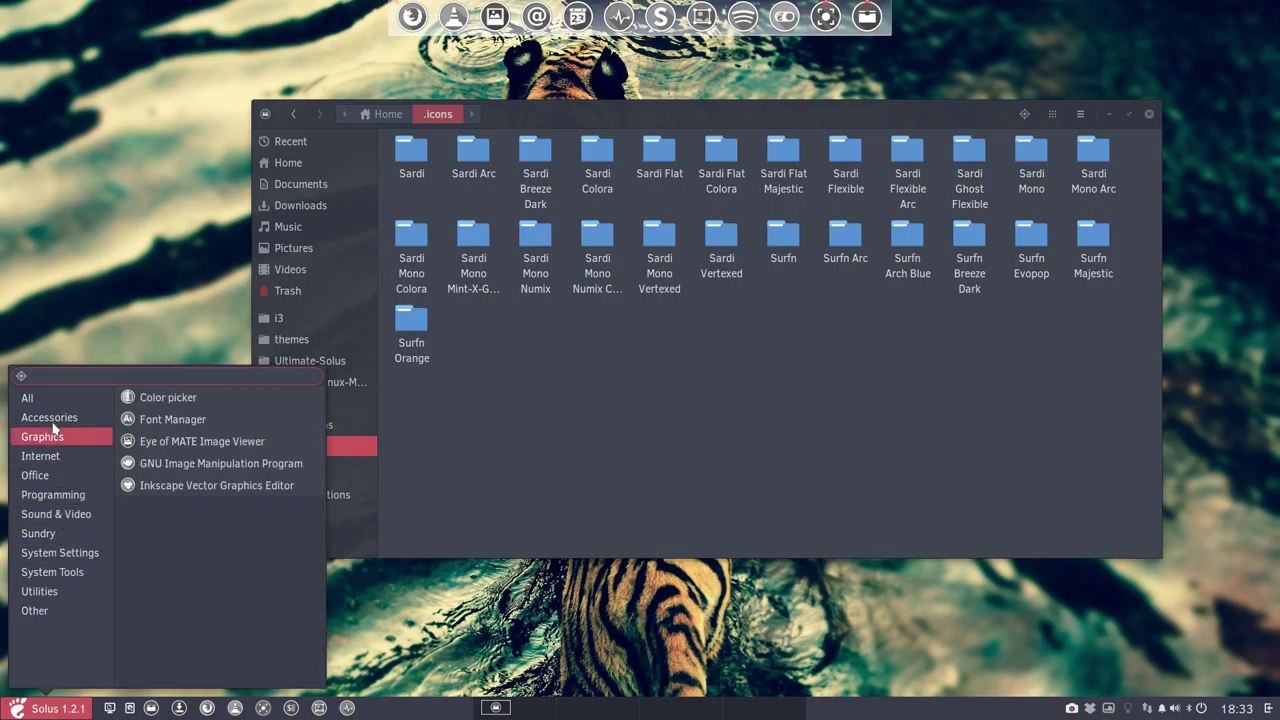
mouse_move(49, 417)
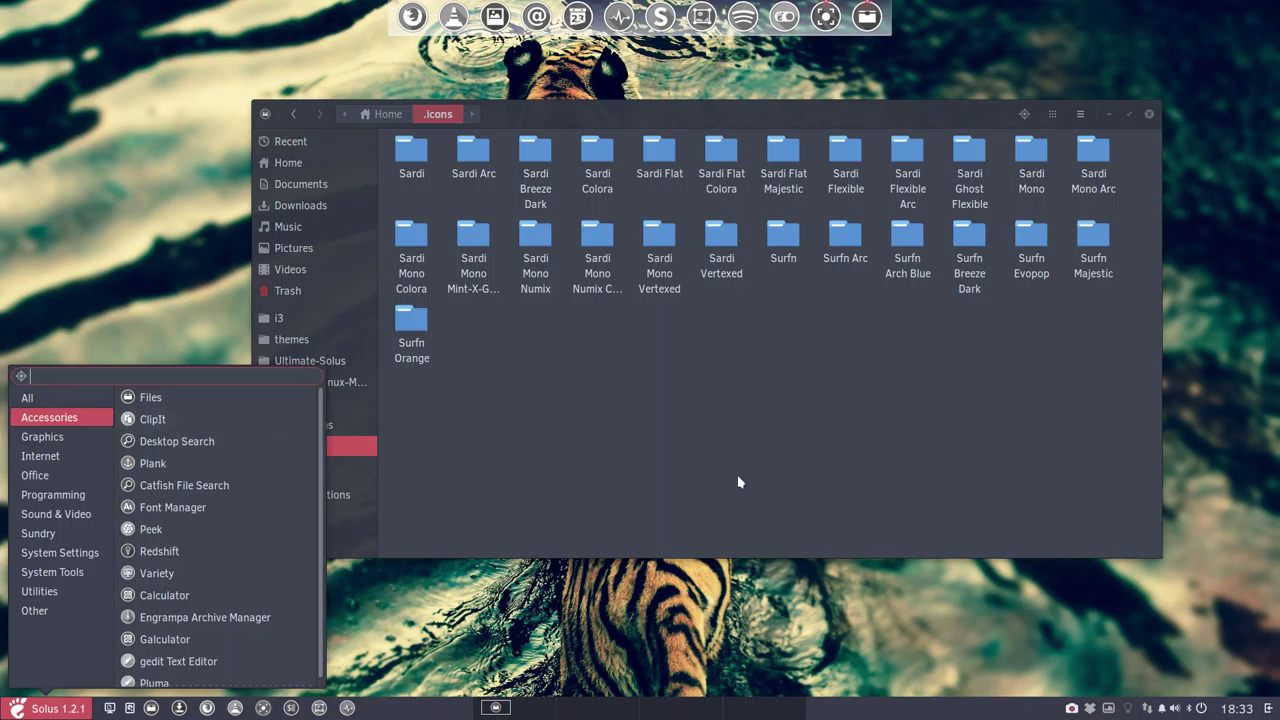
left_click(577, 234)
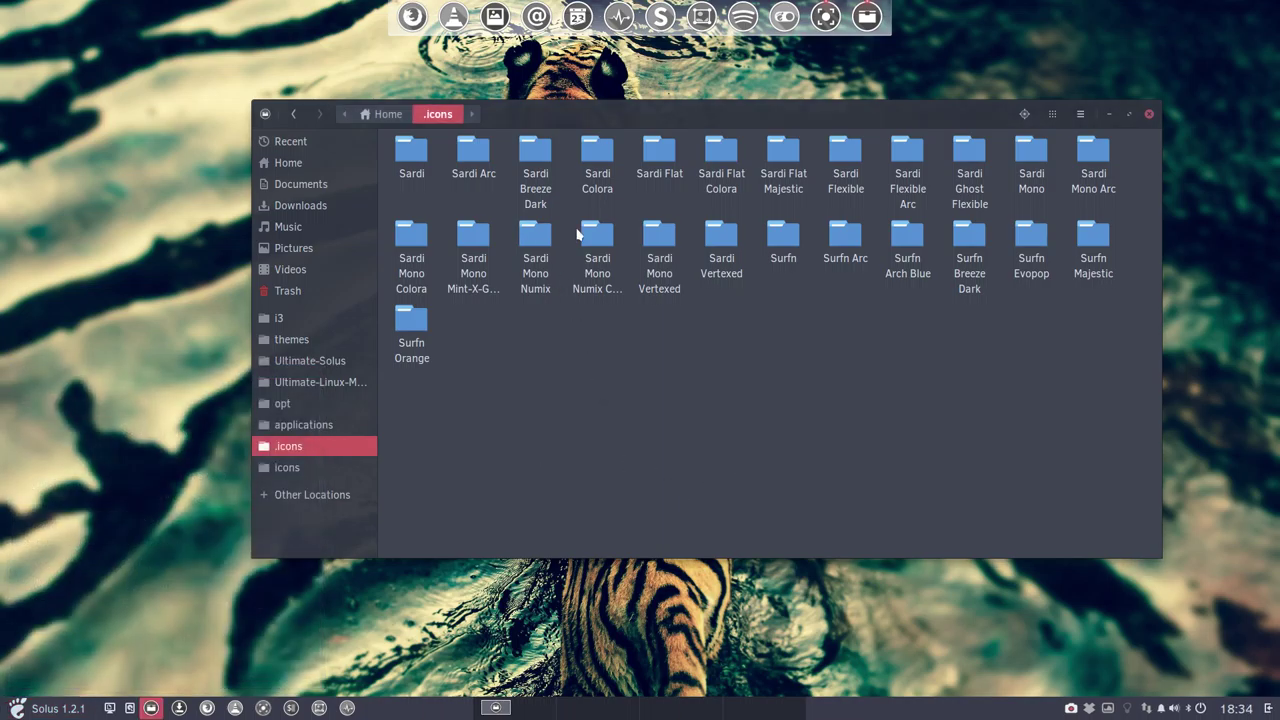
left_click(535, 236)
left_click(600, 238)
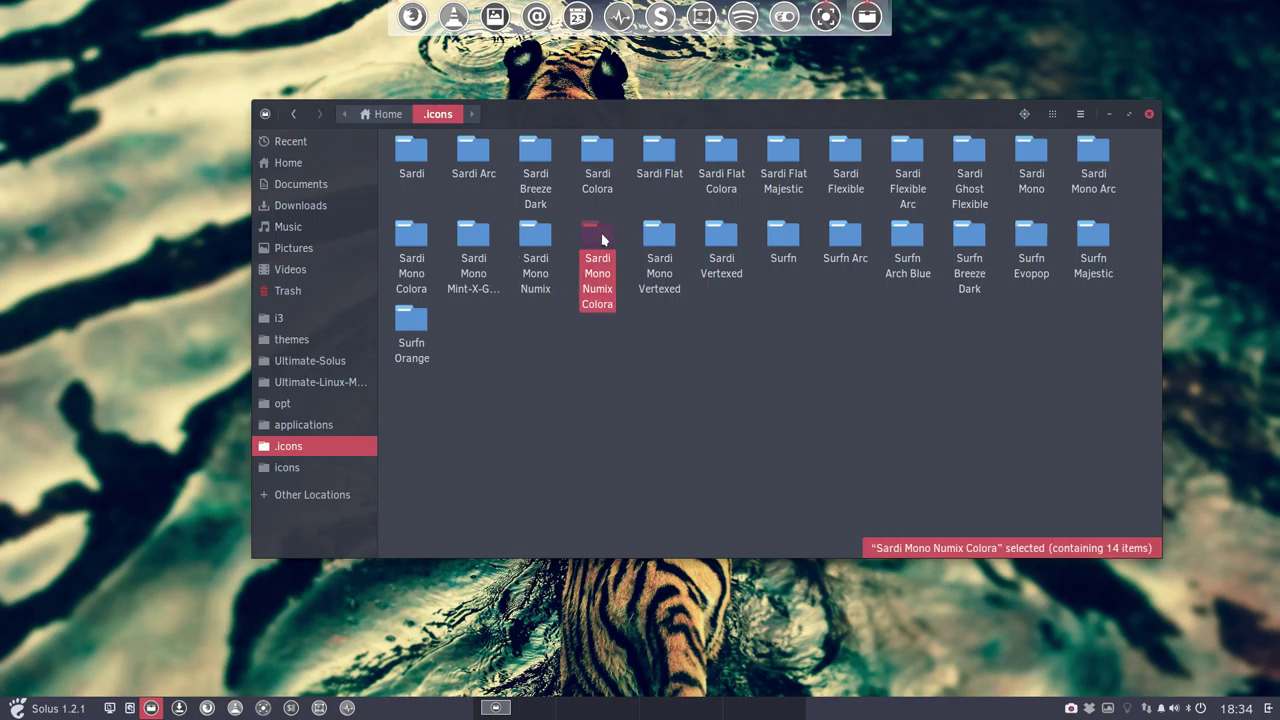
Step: Show Sardi Mono Numix Colora's colour scripts, then open its scalable/places SVG icons
double_click(602, 238)
left_click(411, 155)
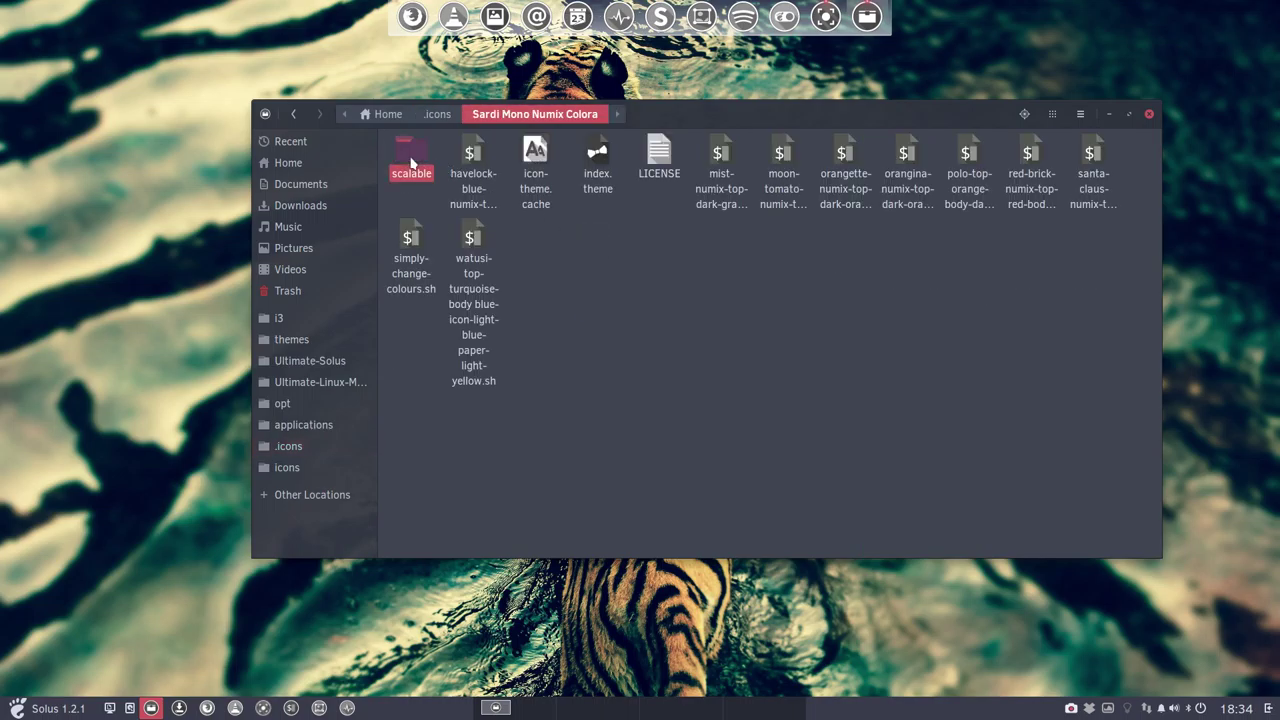
left_click(677, 257)
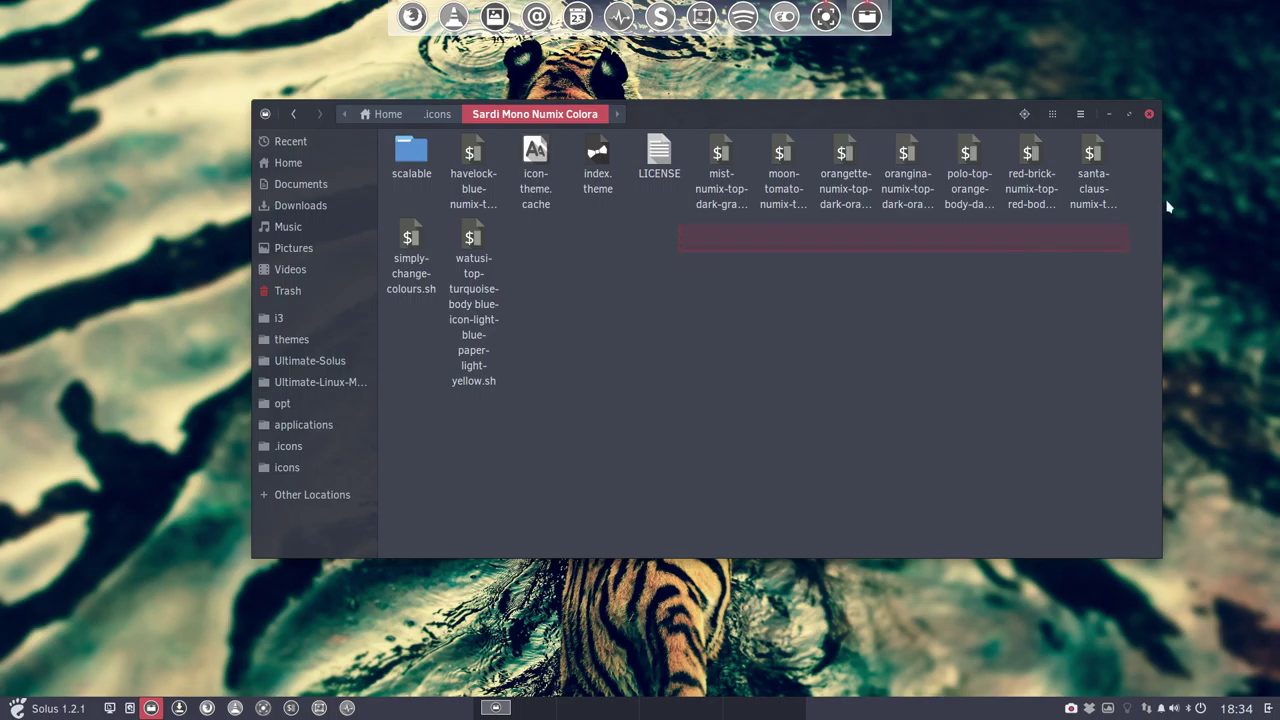
left_click_drag(1155, 215, 1195, 177)
left_click(757, 366)
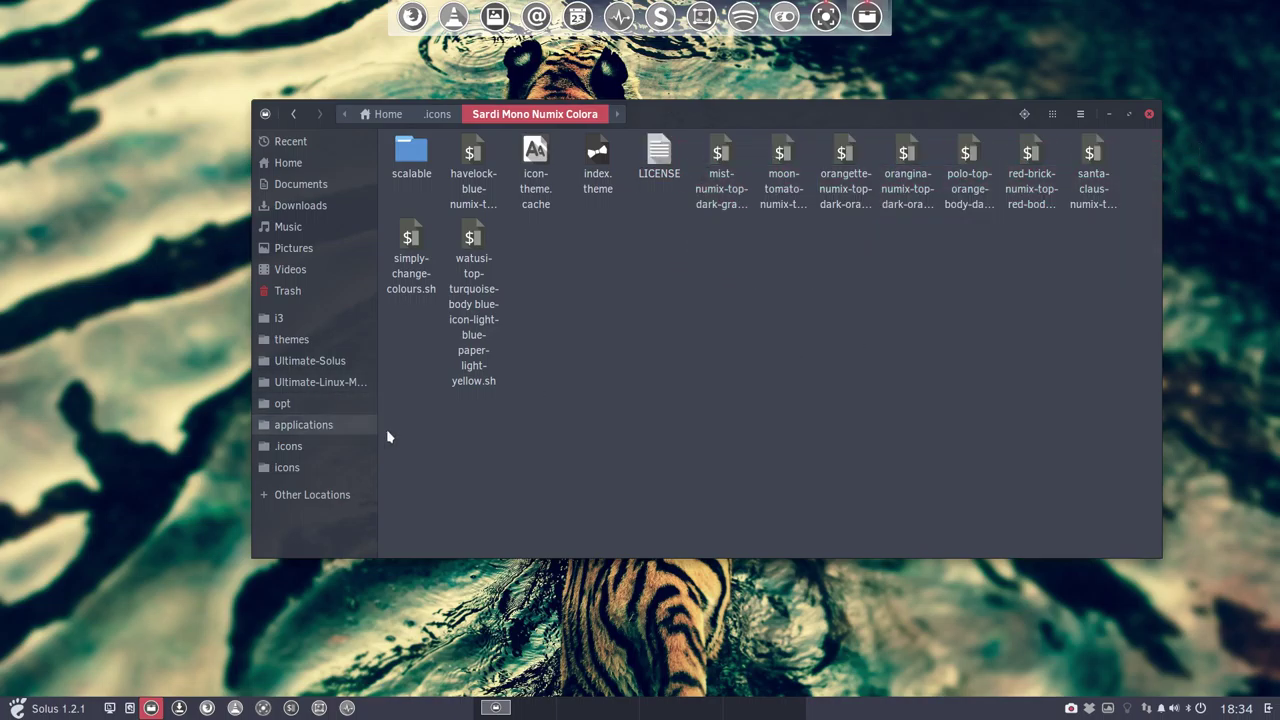
left_click_drag(469, 437, 400, 250)
mouse_move(473, 300)
left_mouse_down()
mouse_move(411, 155)
mouse_move(815, 302)
left_mouse_up()
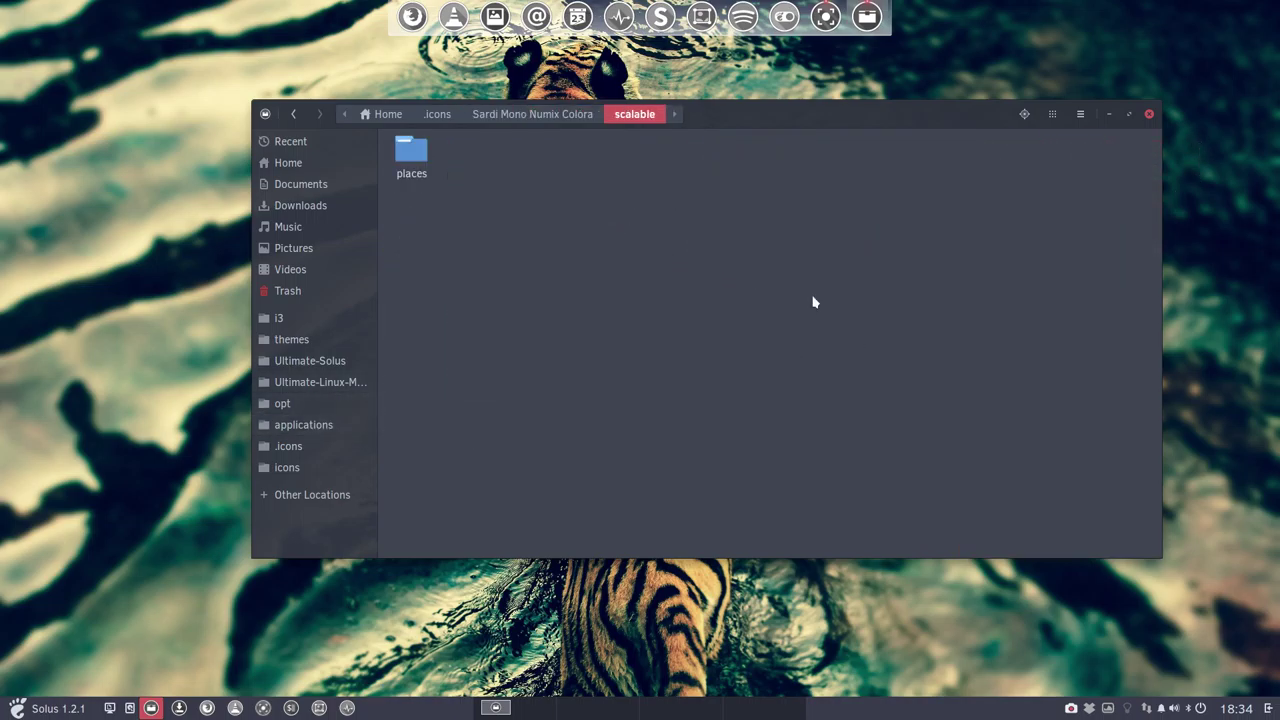
double_click(410, 152)
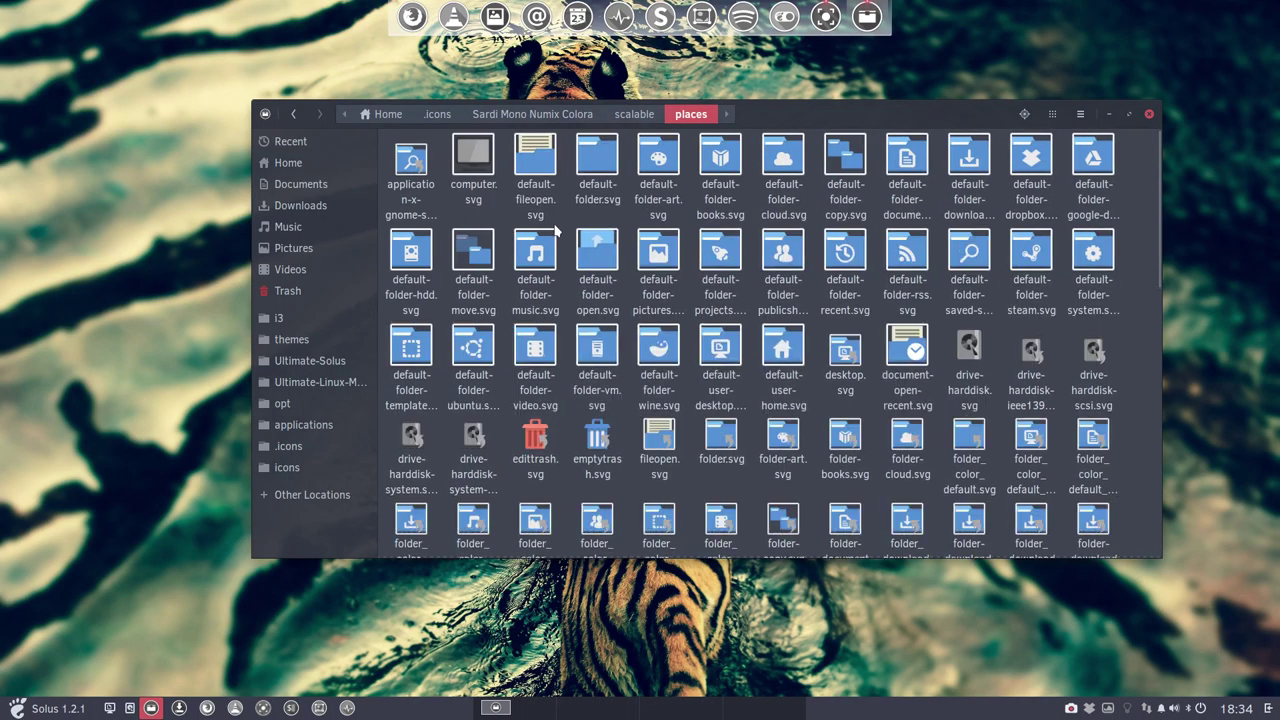
right_click(150, 710)
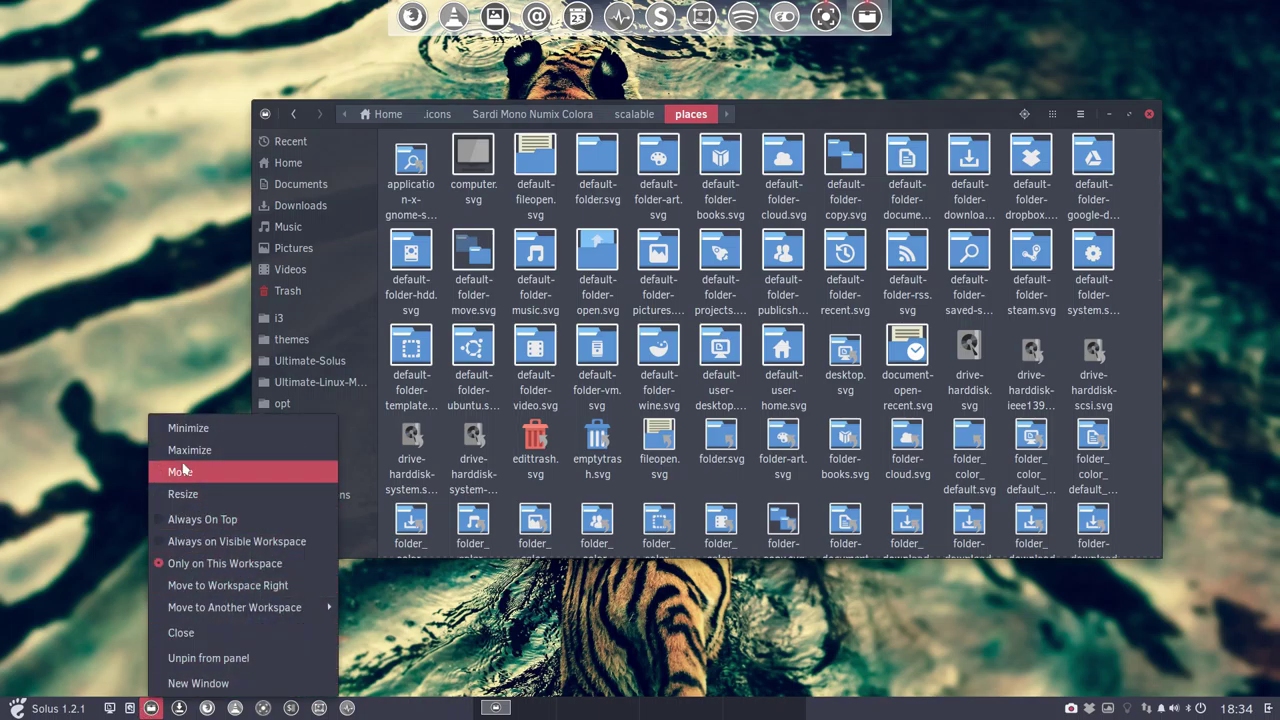
Step: Open a second Files window at Home and take the first back to Sardi Mono Numix Colora
left_click(232, 686)
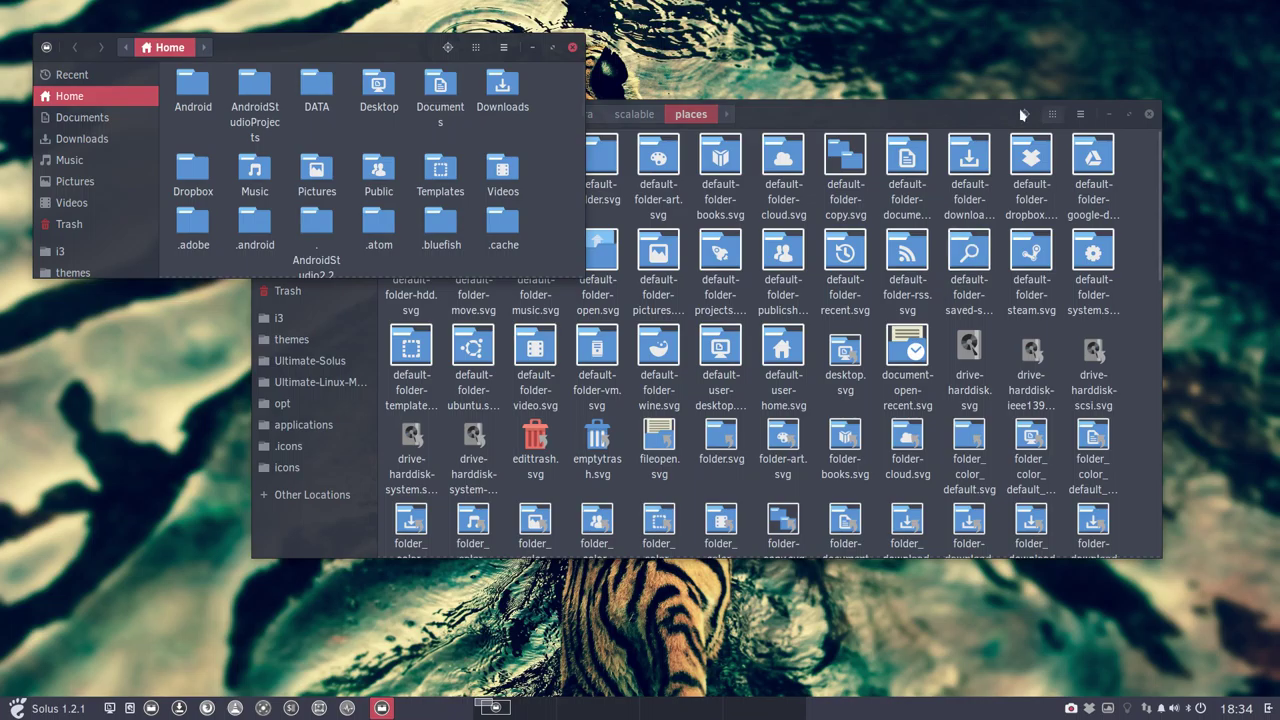
left_click(893, 112)
left_click(640, 114)
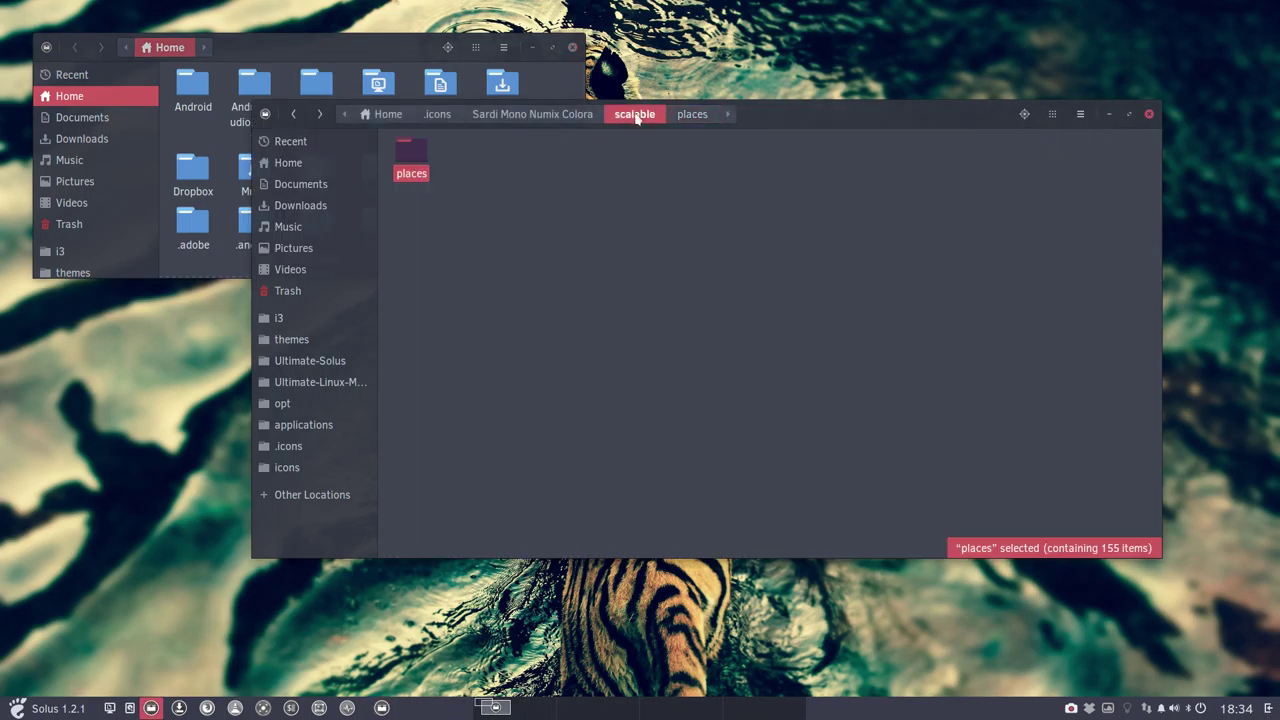
left_click(536, 115)
left_click(784, 158)
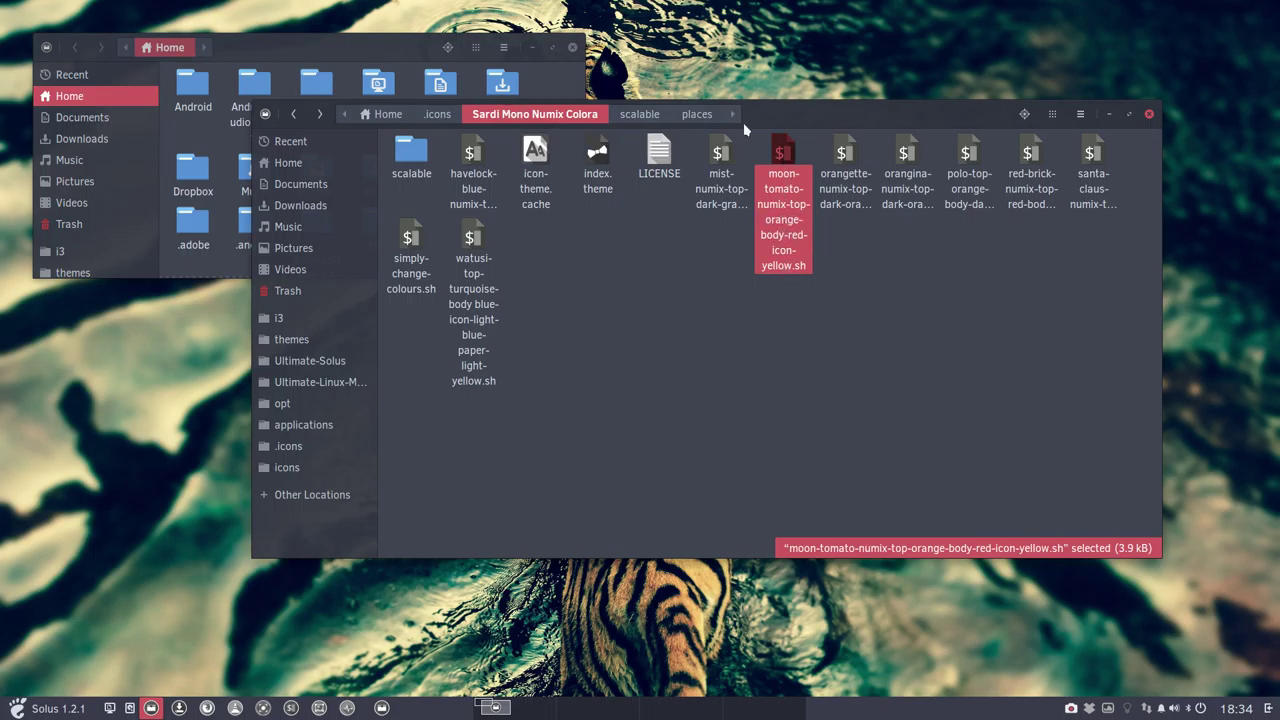
left_click_drag(791, 115, 806, 200)
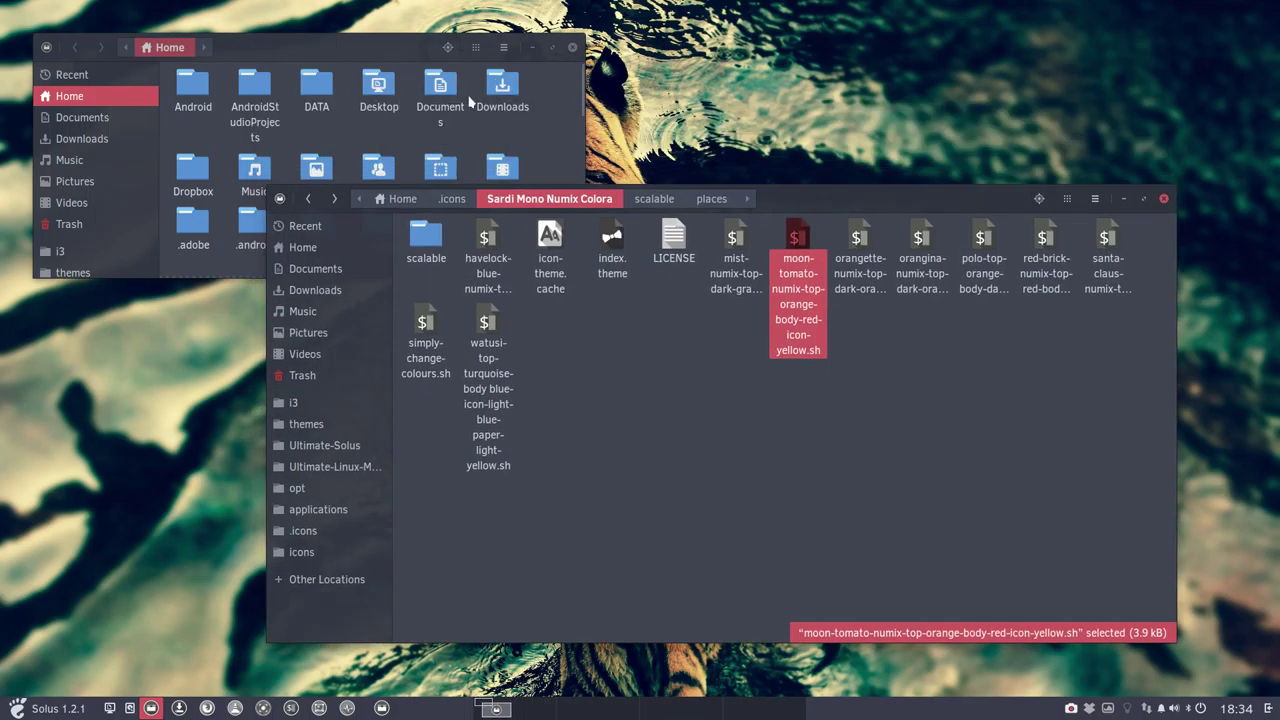
left_click(1080, 432)
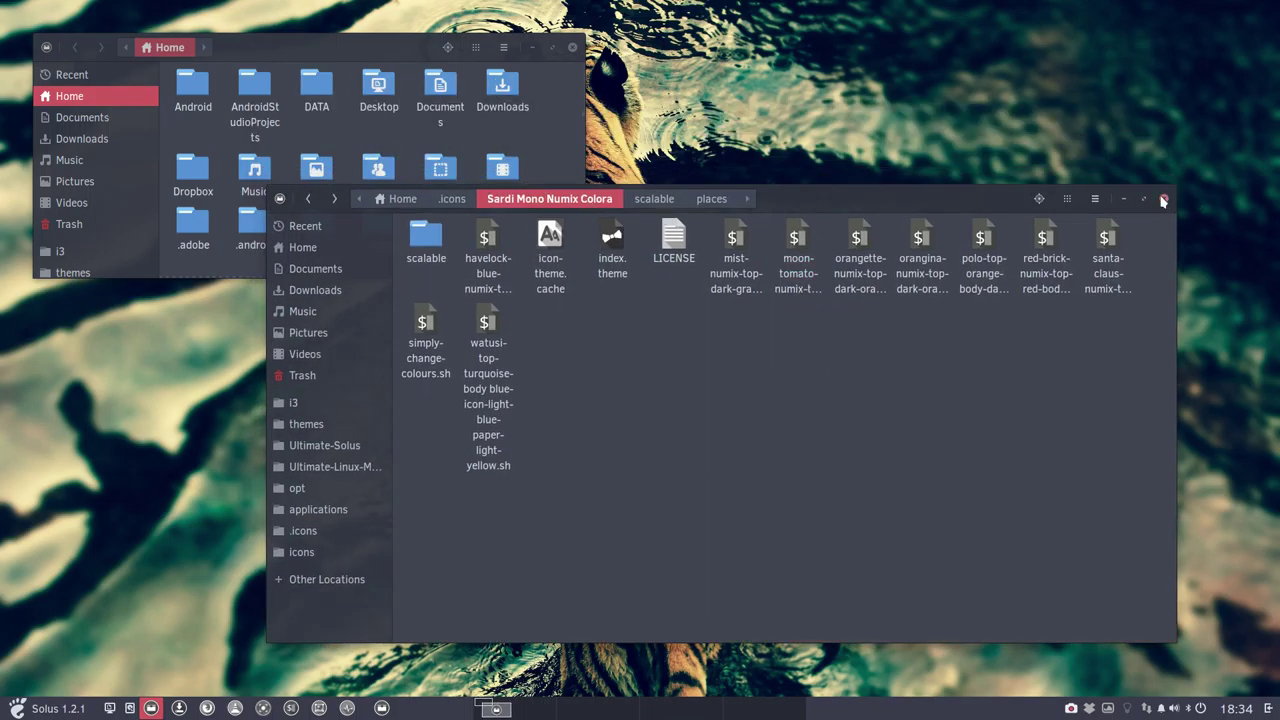
Step: Close the Sardi Mono Numix Colora and Home file manager windows
left_click(1163, 199)
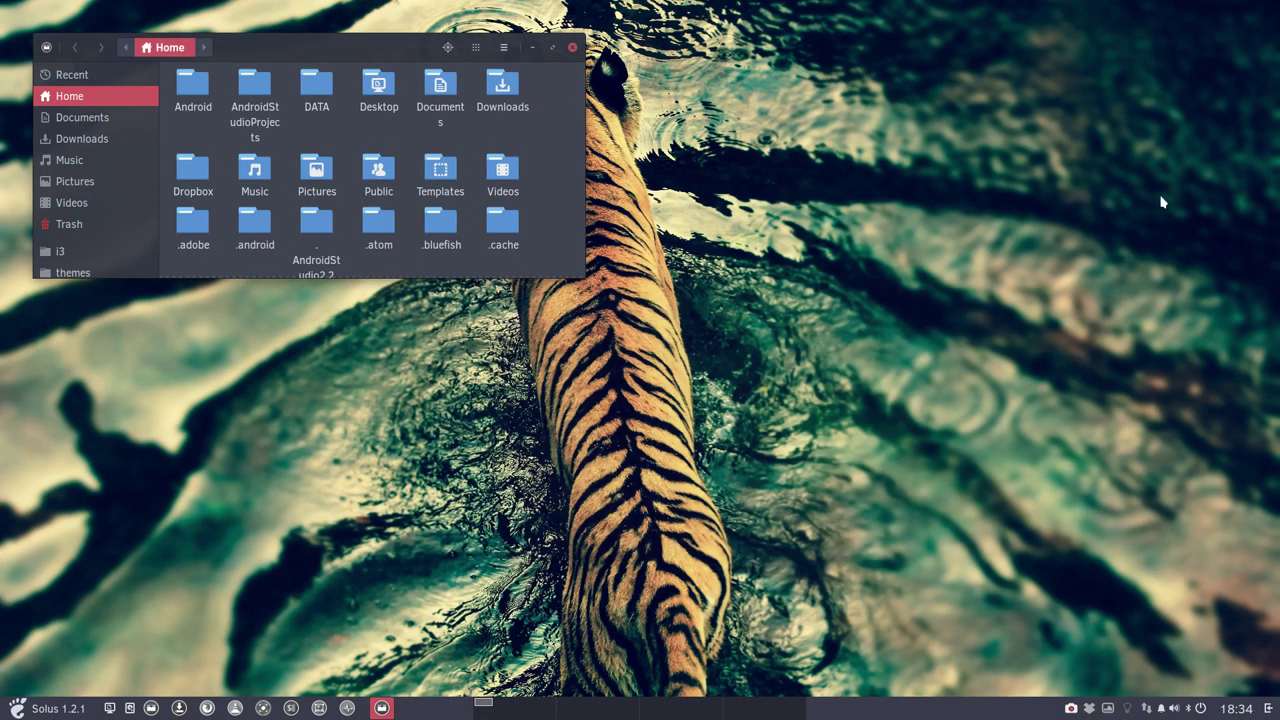
left_click(573, 48)
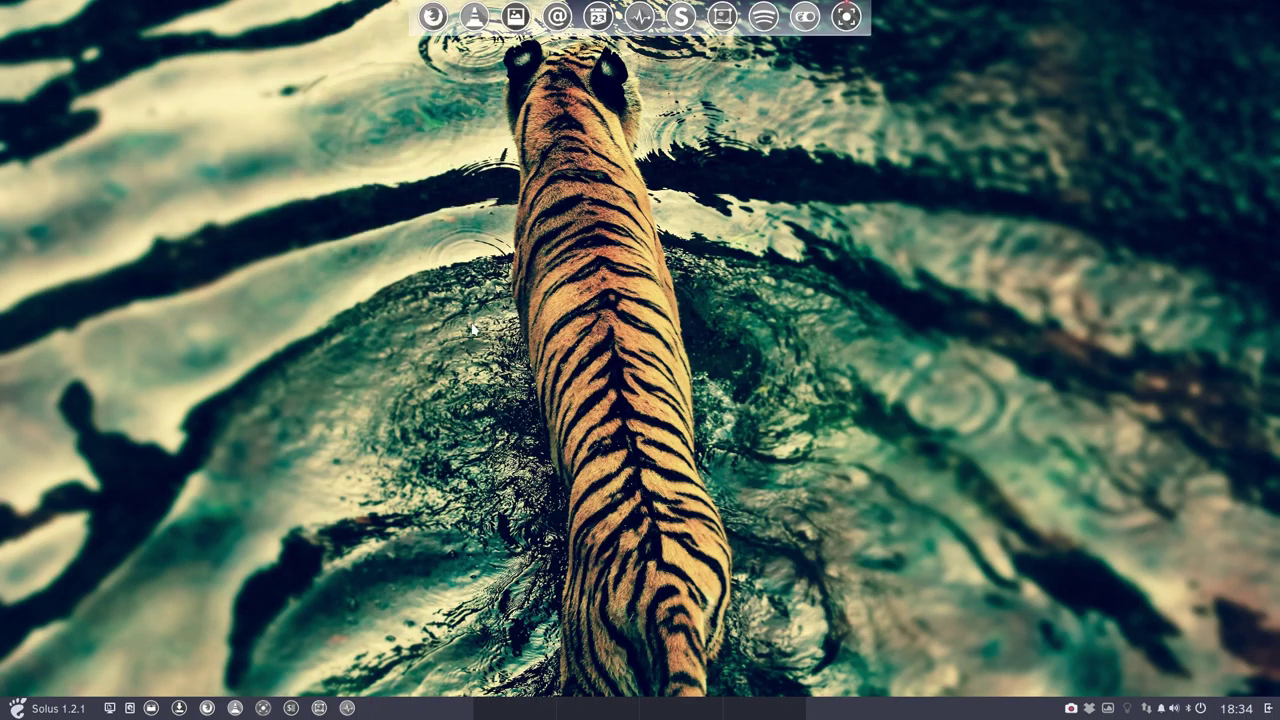